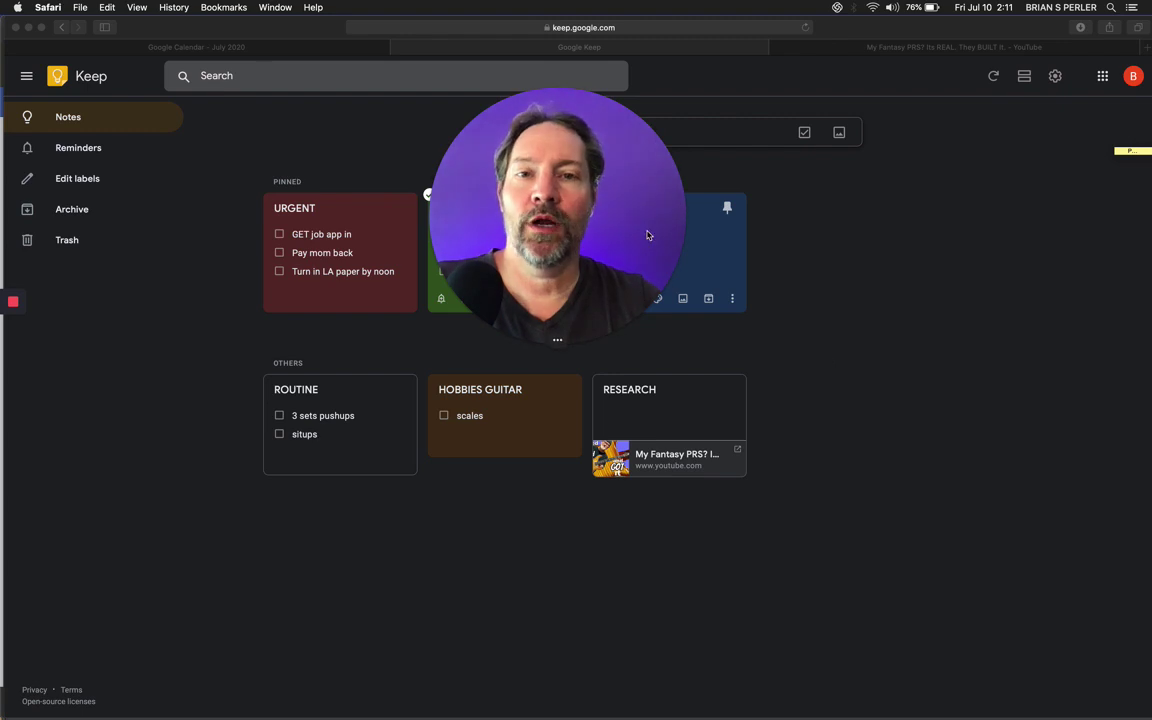
# From Google Calendar, reopen the Keep side panel and launch Keep full-size in a new tab.
pyautogui.click(261, 47)
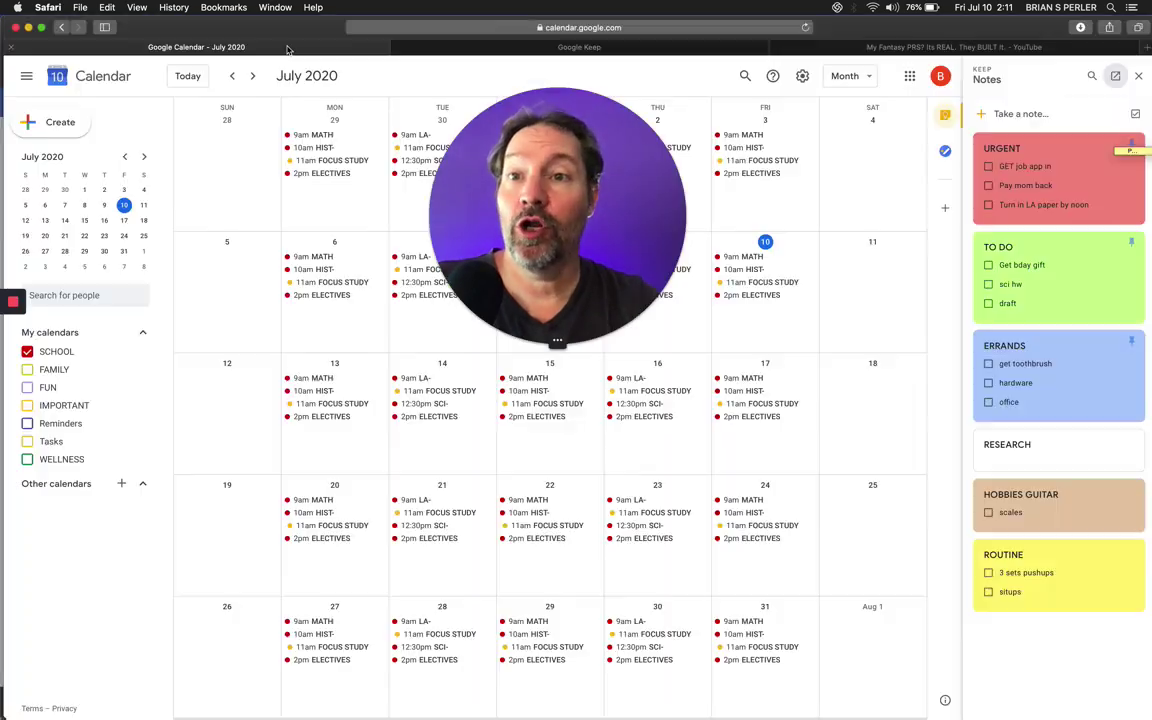
pyautogui.click(1138, 76)
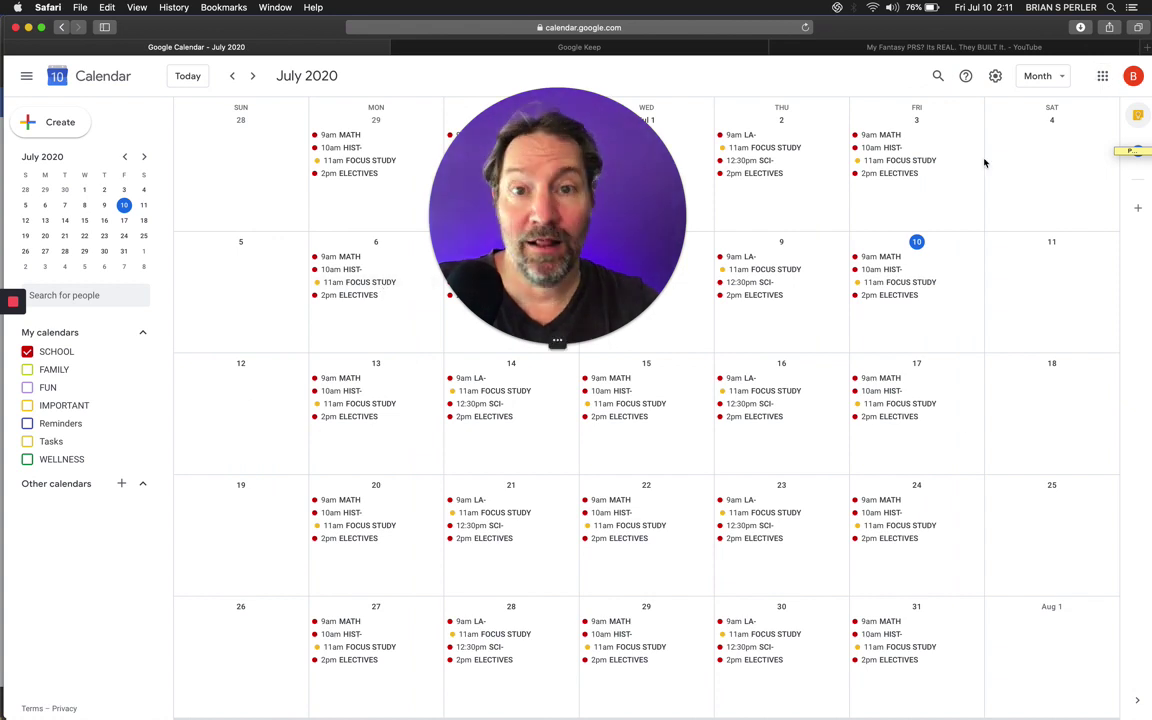
pyautogui.click(1105, 77)
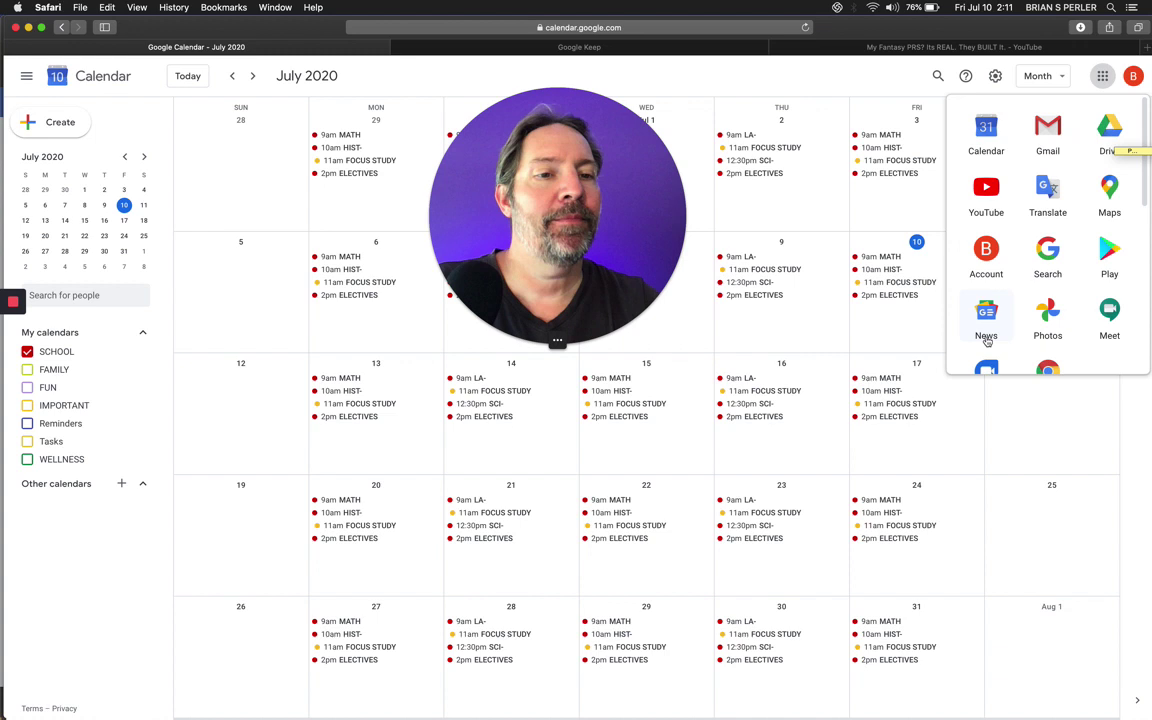
pyautogui.click(844, 81)
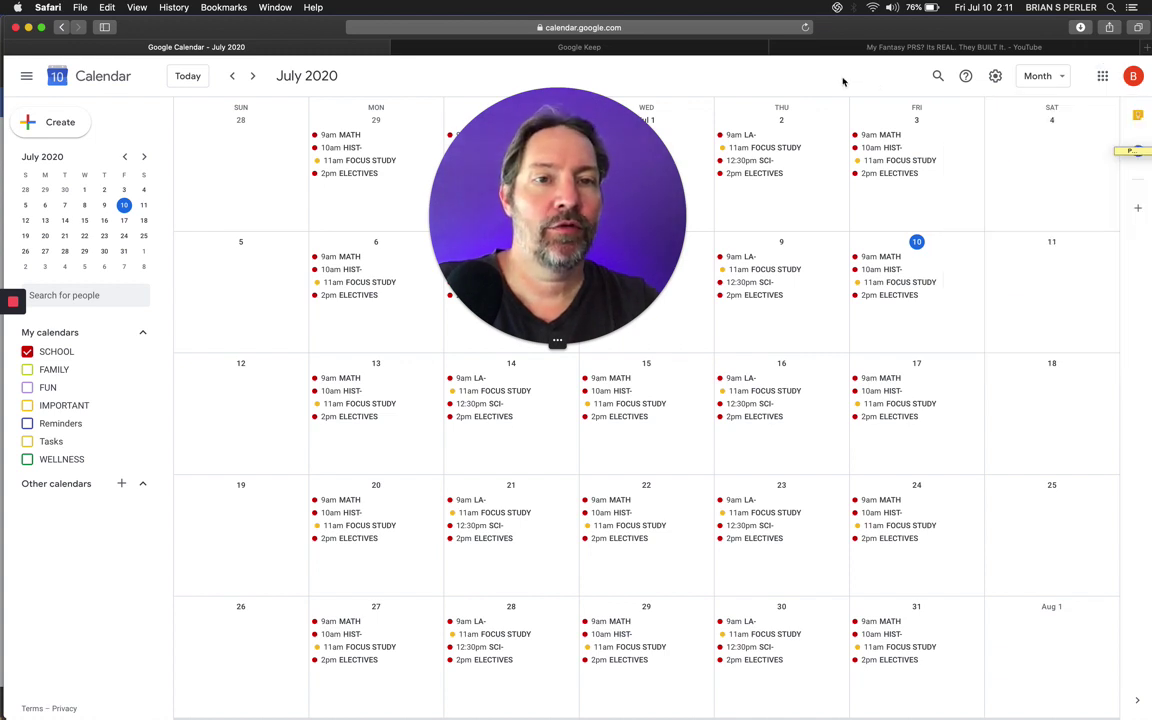
pyautogui.click(1137, 116)
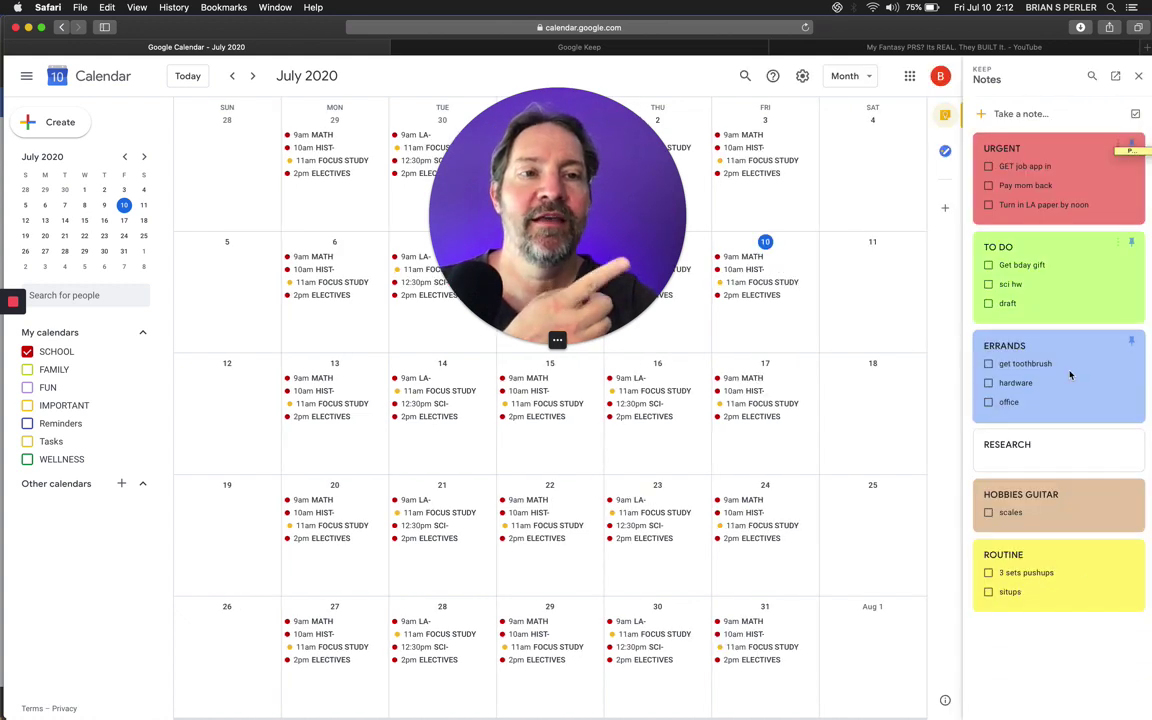
pyautogui.click(1115, 76)
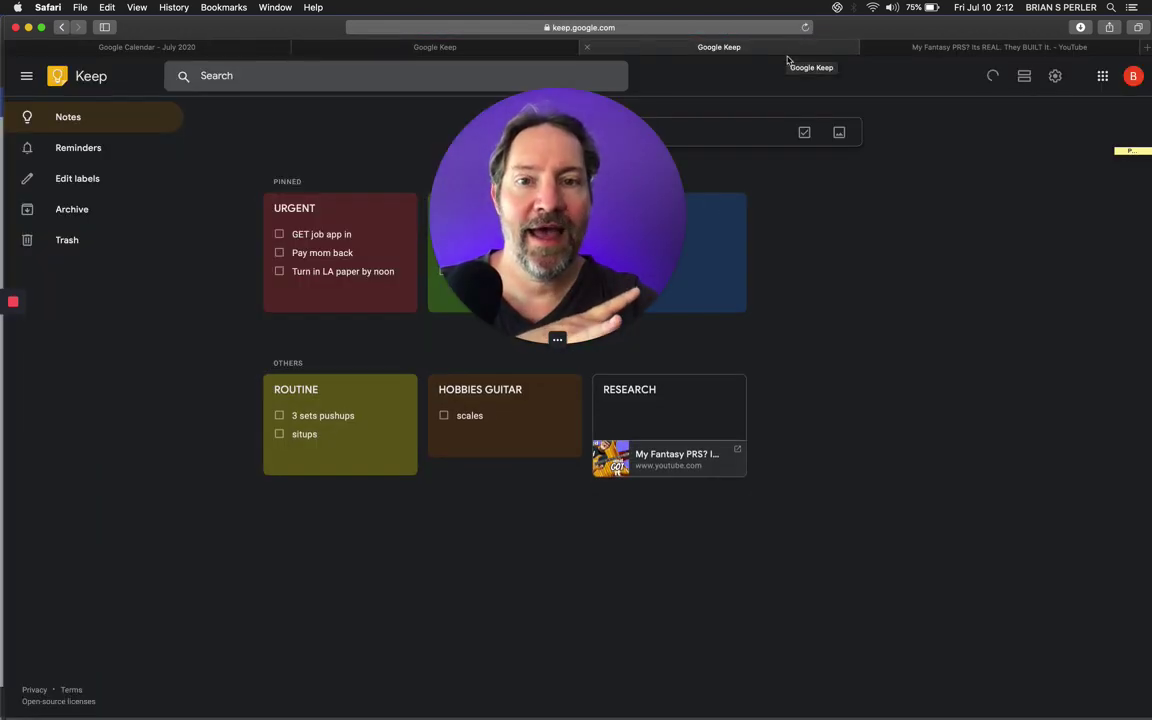
pyautogui.moveTo(645, 217); pyautogui.dragTo(1047, 317)
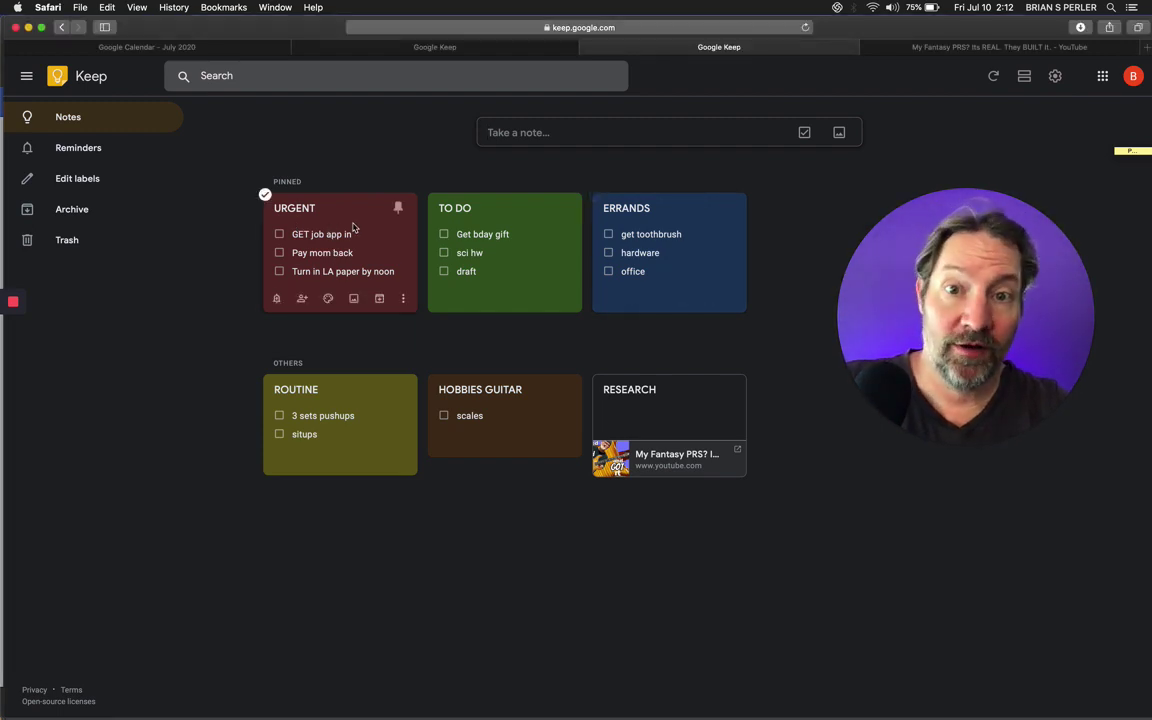
# In the URGENT note, move 'Turn in LA paper by noon' to the top of the list.
pyautogui.click(338, 237)
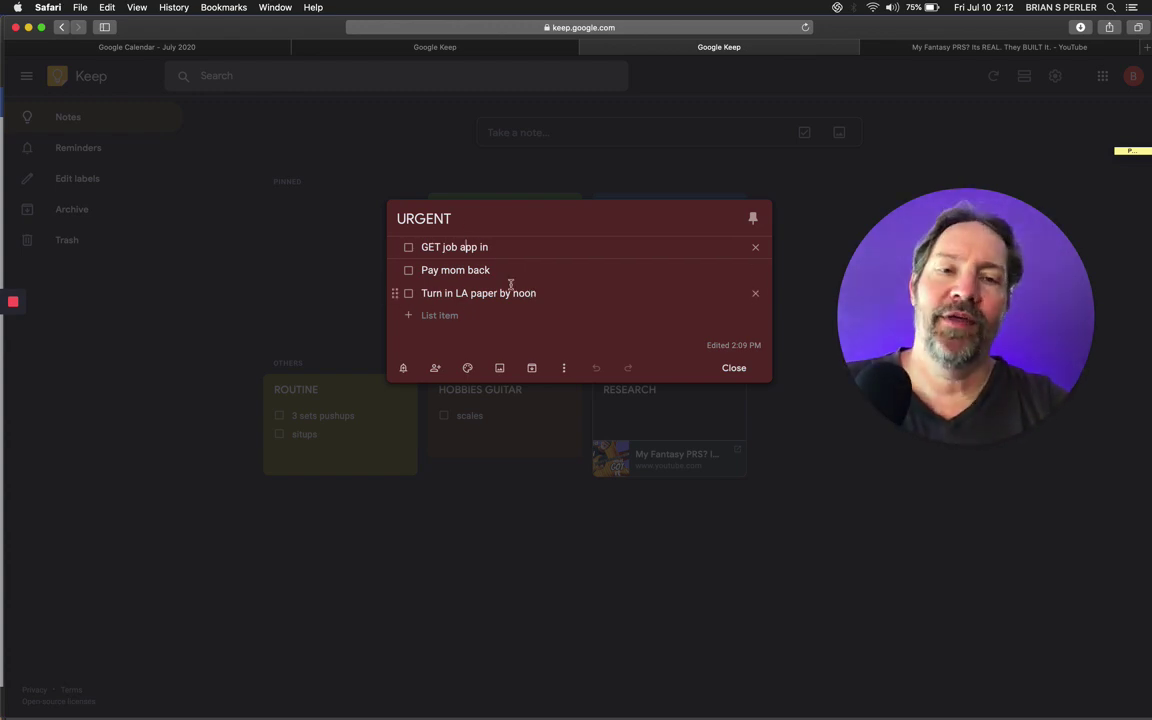
pyautogui.moveTo(393, 293); pyautogui.dragTo(395, 248)
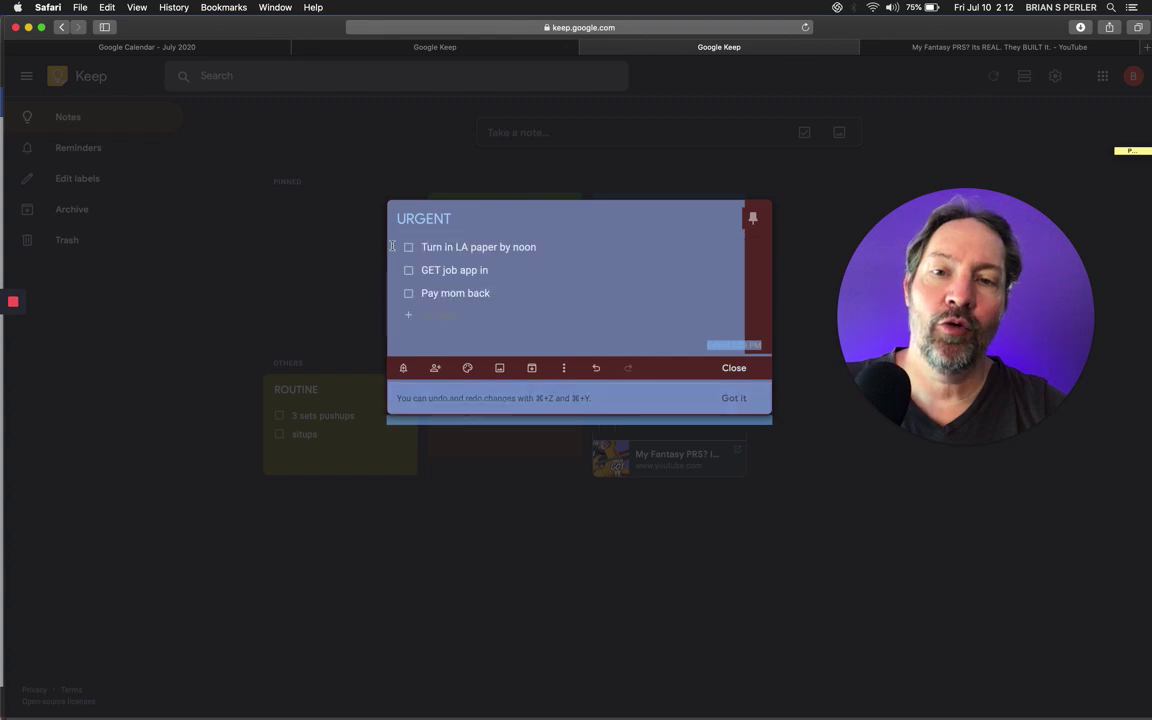
pyautogui.click(456, 247)
pyautogui.click(734, 399)
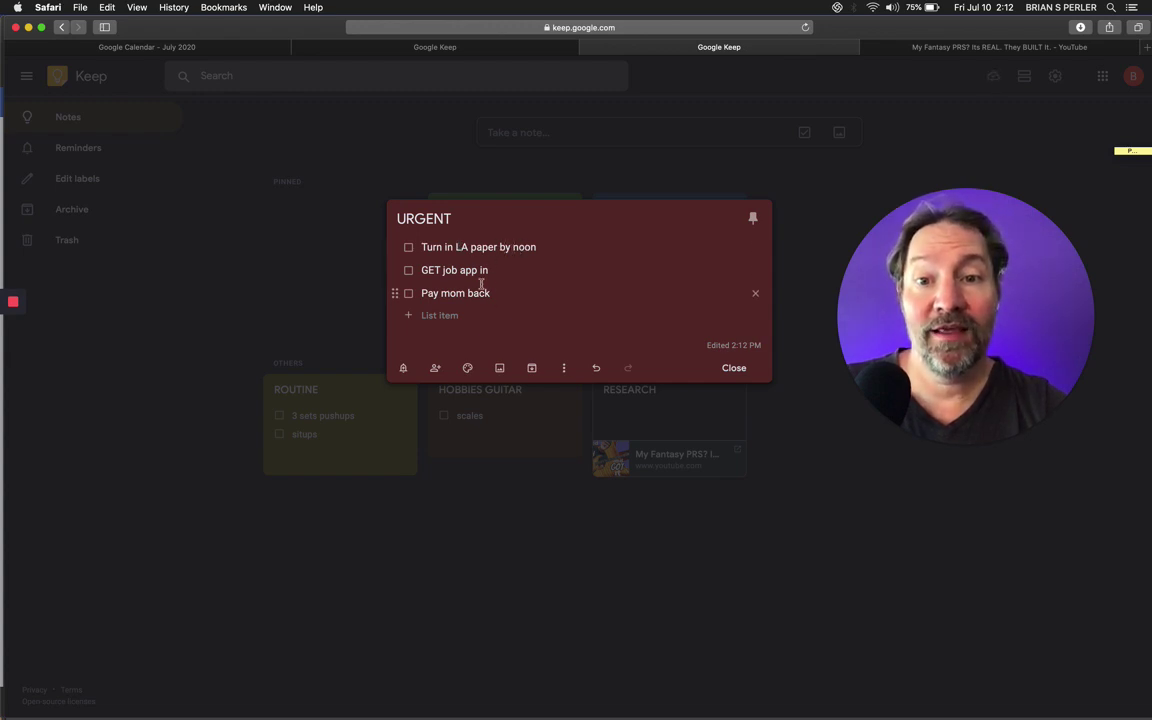
pyautogui.tripleClick(484, 247)
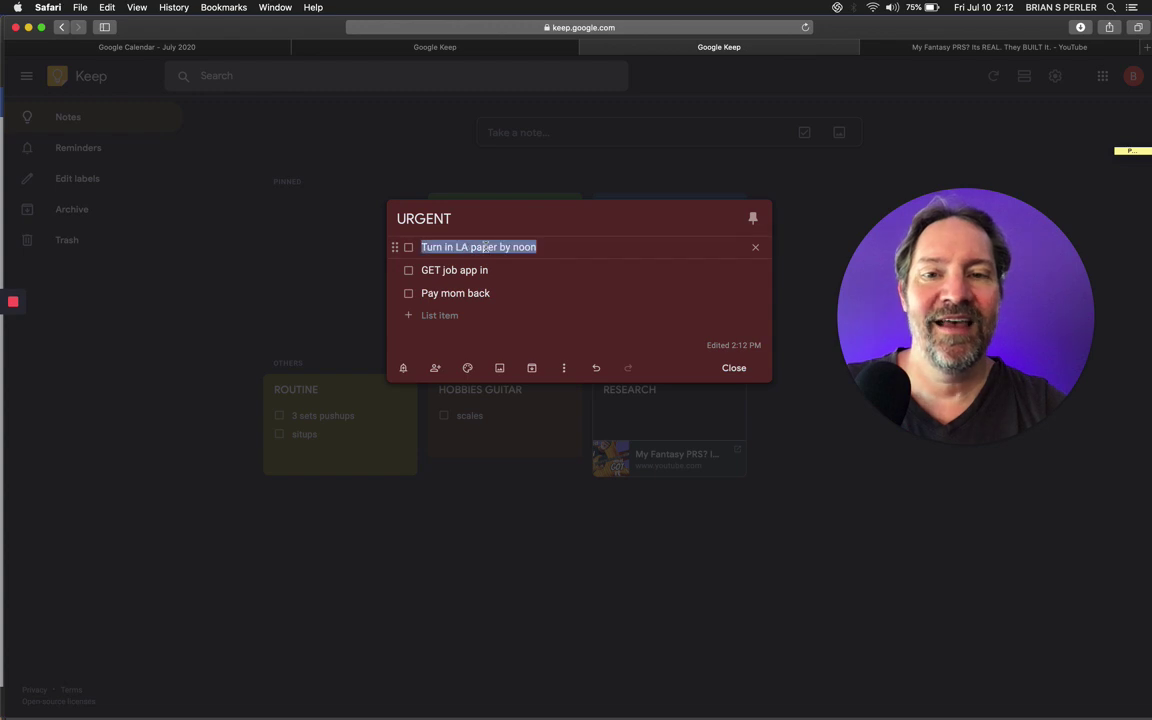
pyautogui.click(485, 247)
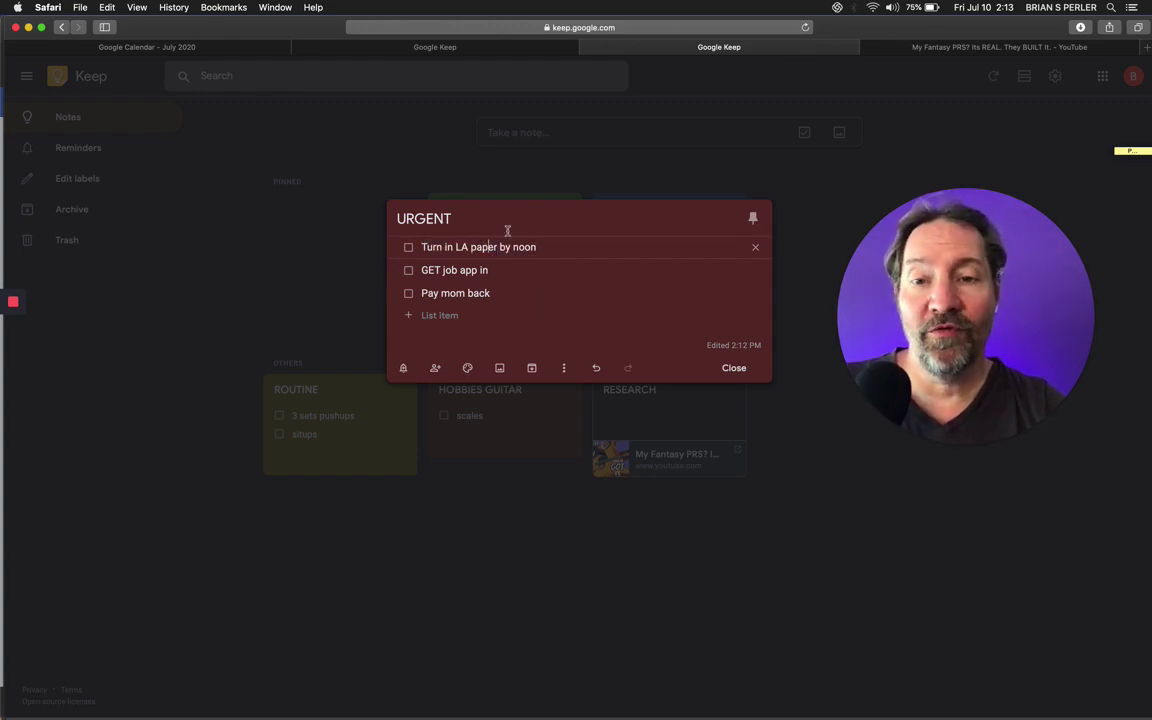
# Check off 'Turn in LA paper by noon', delete 'Pay mom back', and close URGENT.
pyautogui.click(407, 247)
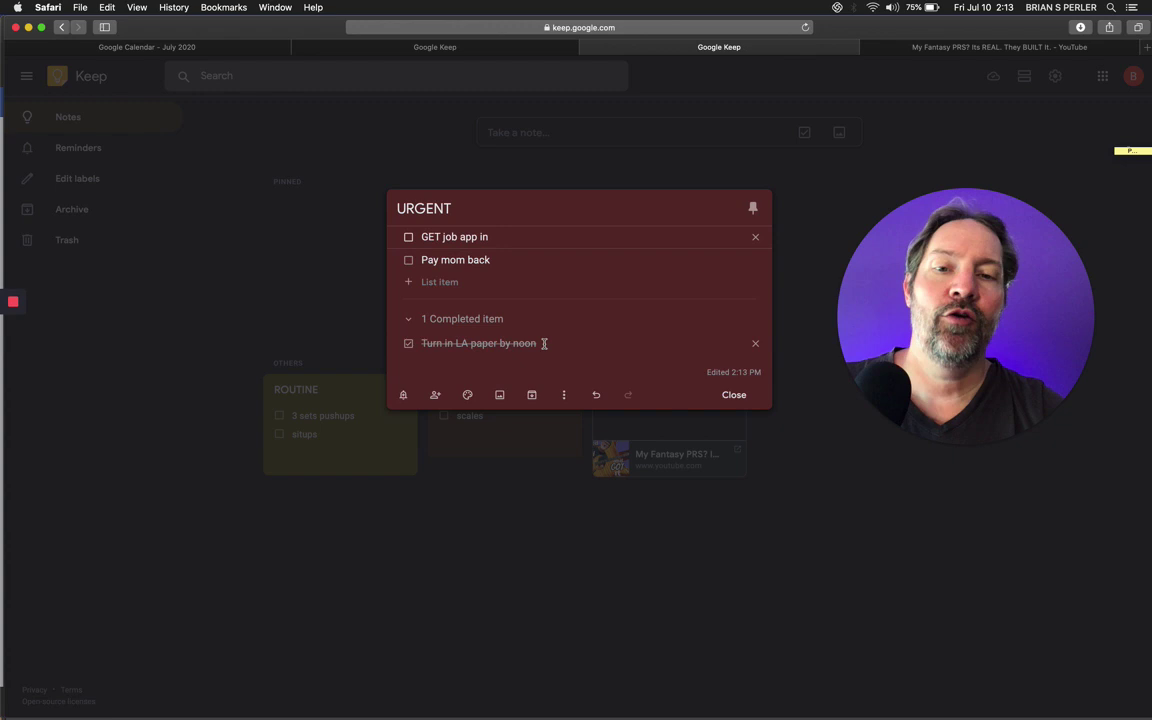
pyautogui.click(408, 260)
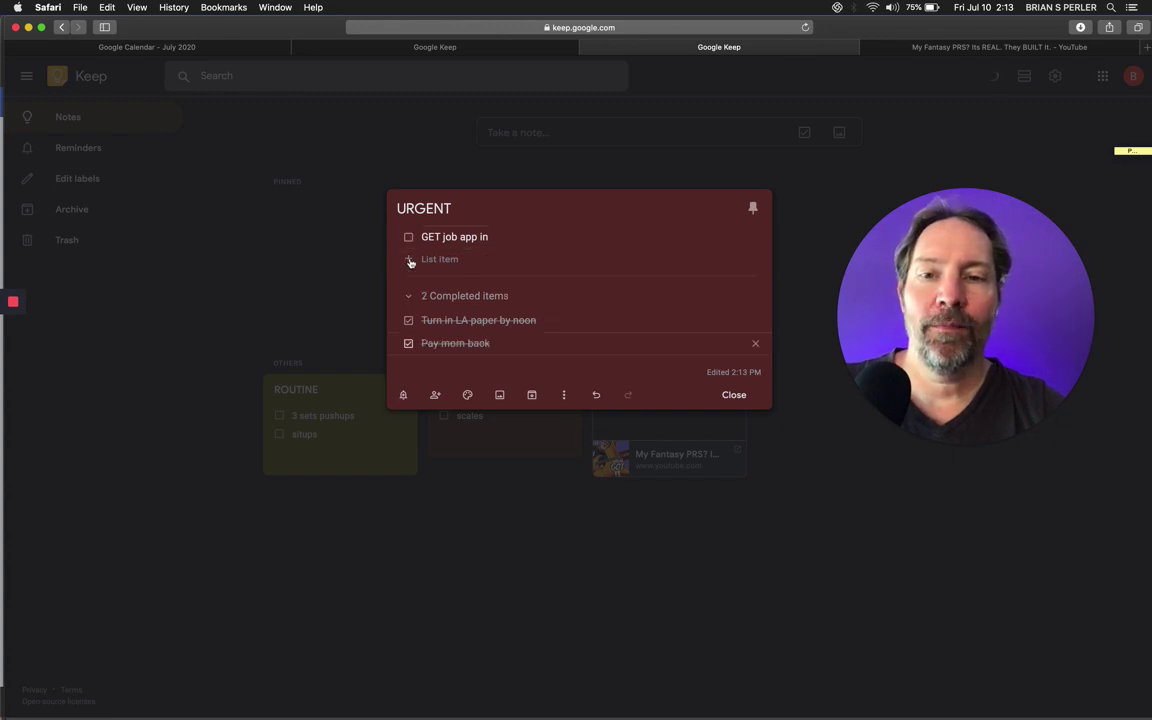
pyautogui.click(755, 345)
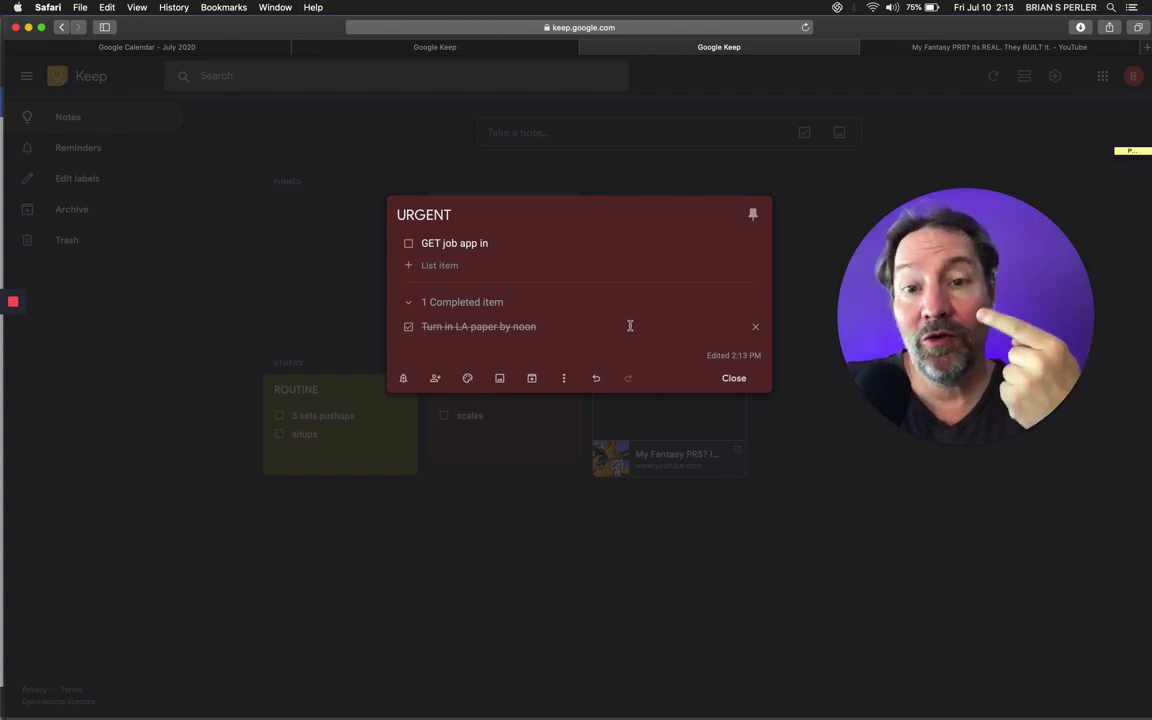
pyautogui.click(570, 326)
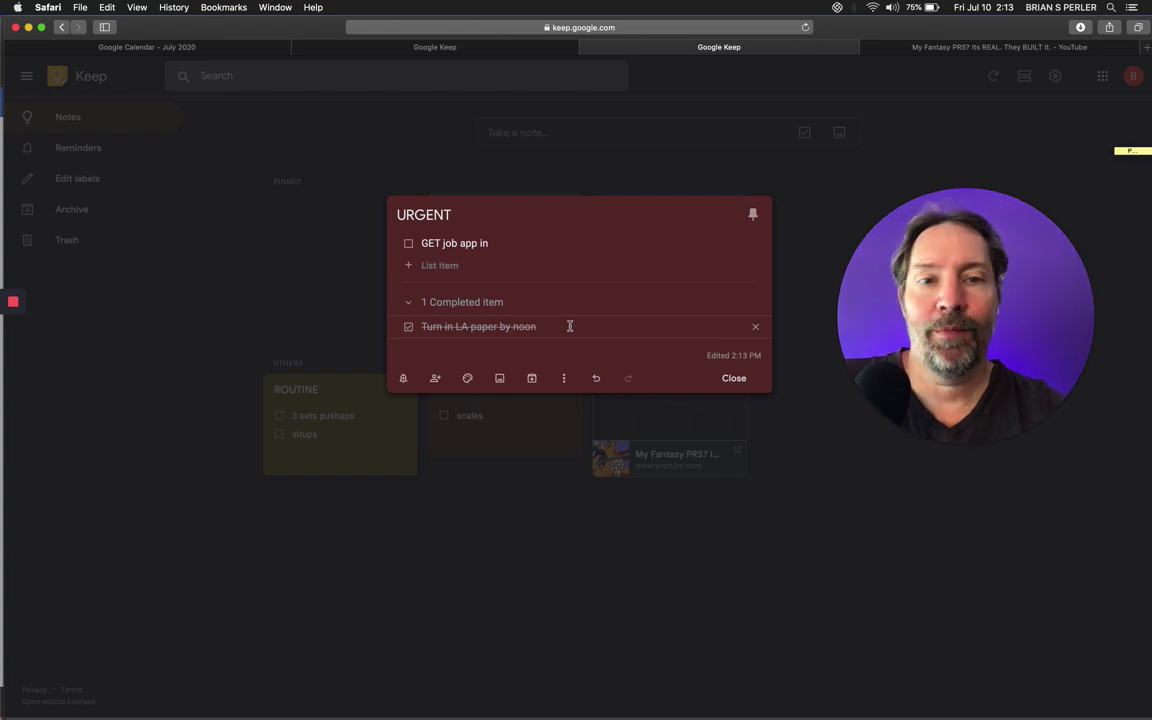
pyautogui.click(553, 214)
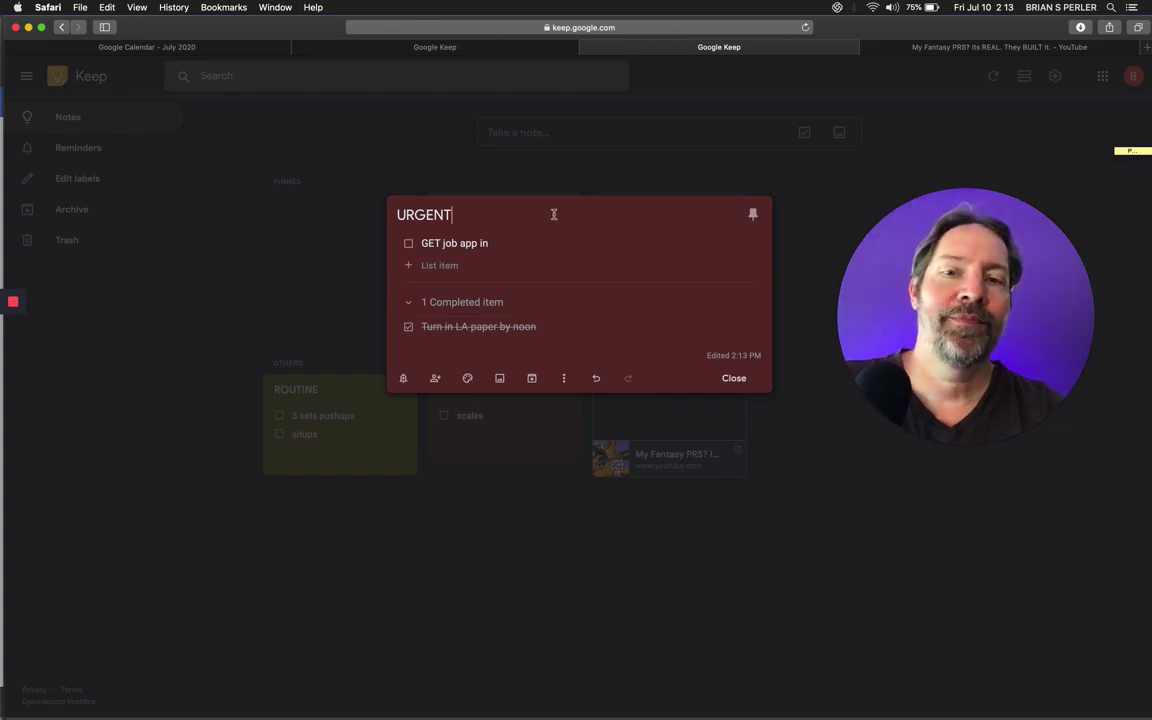
pyautogui.click(738, 379)
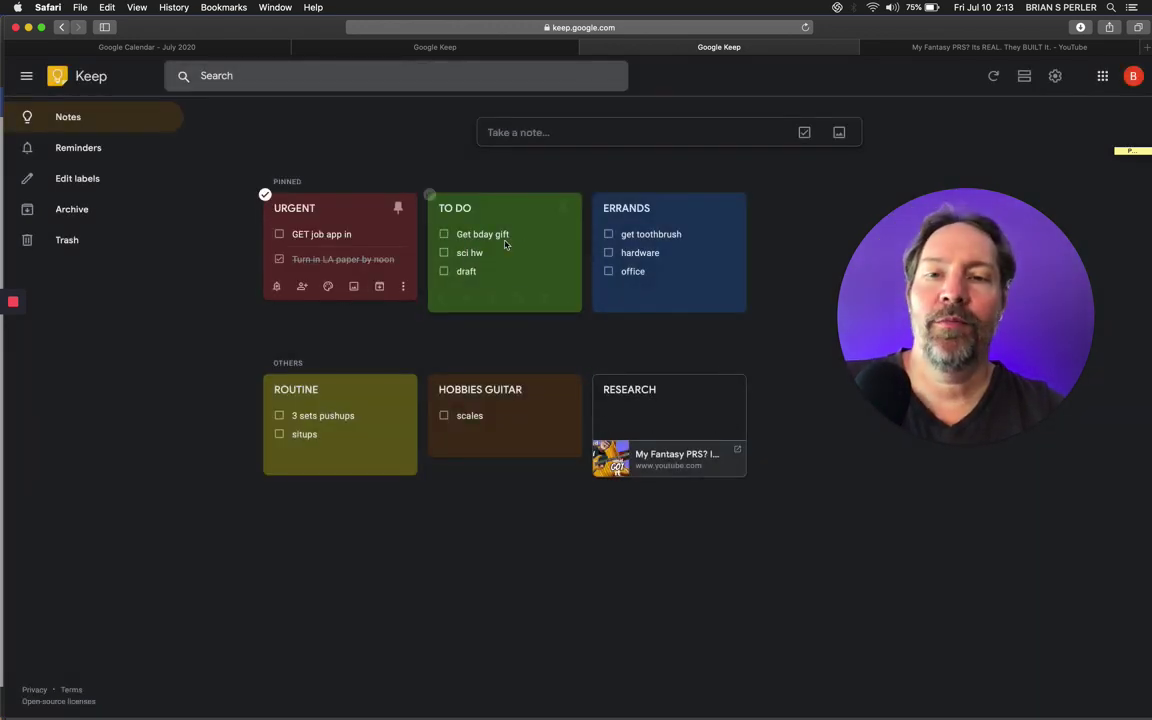
pyautogui.click(527, 213)
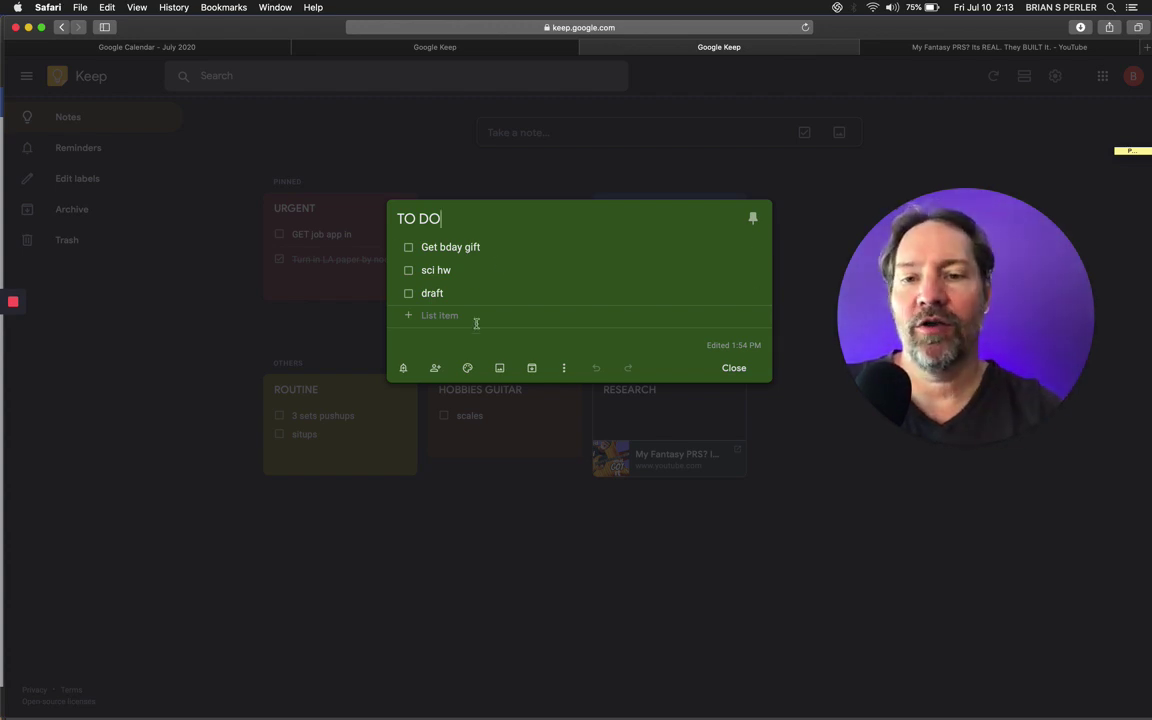
pyautogui.moveTo(468, 370)
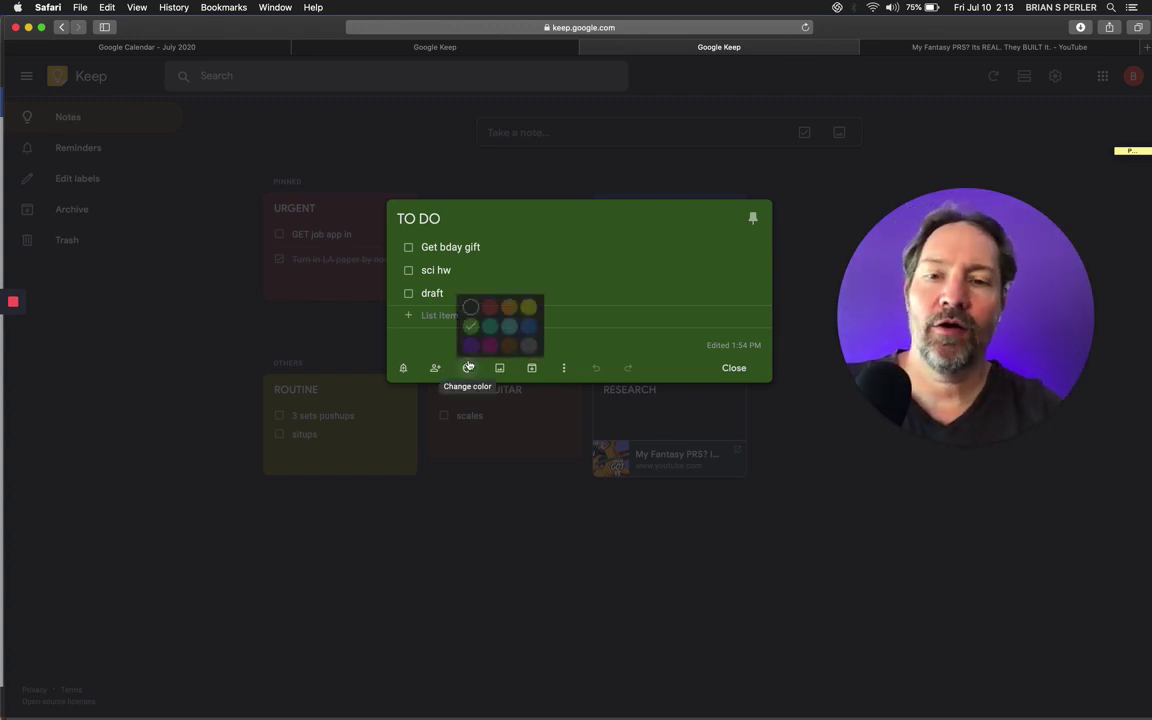
pyautogui.click(509, 327)
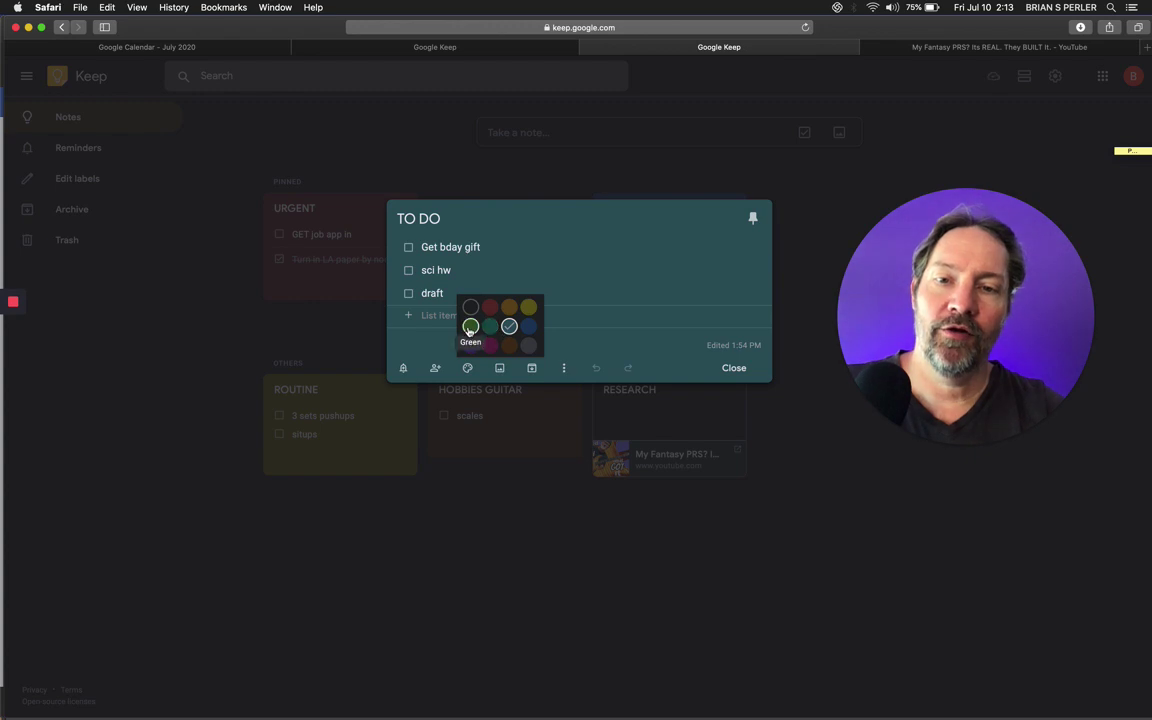
pyautogui.click(470, 326)
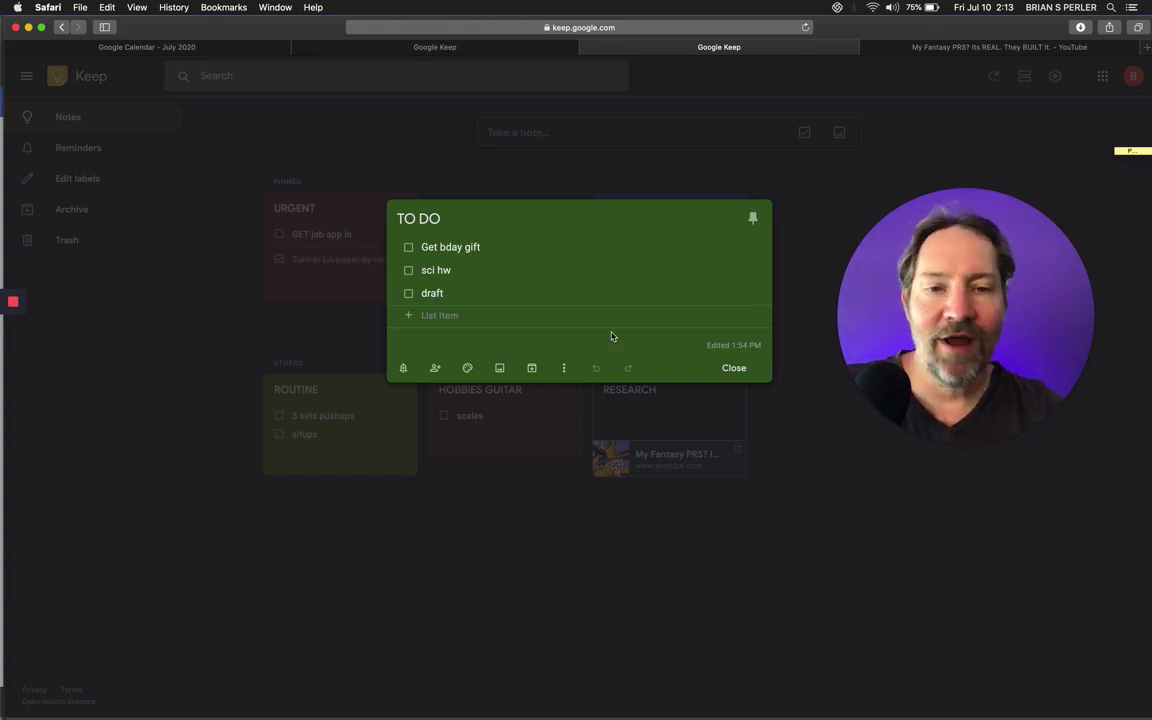
pyautogui.click(734, 368)
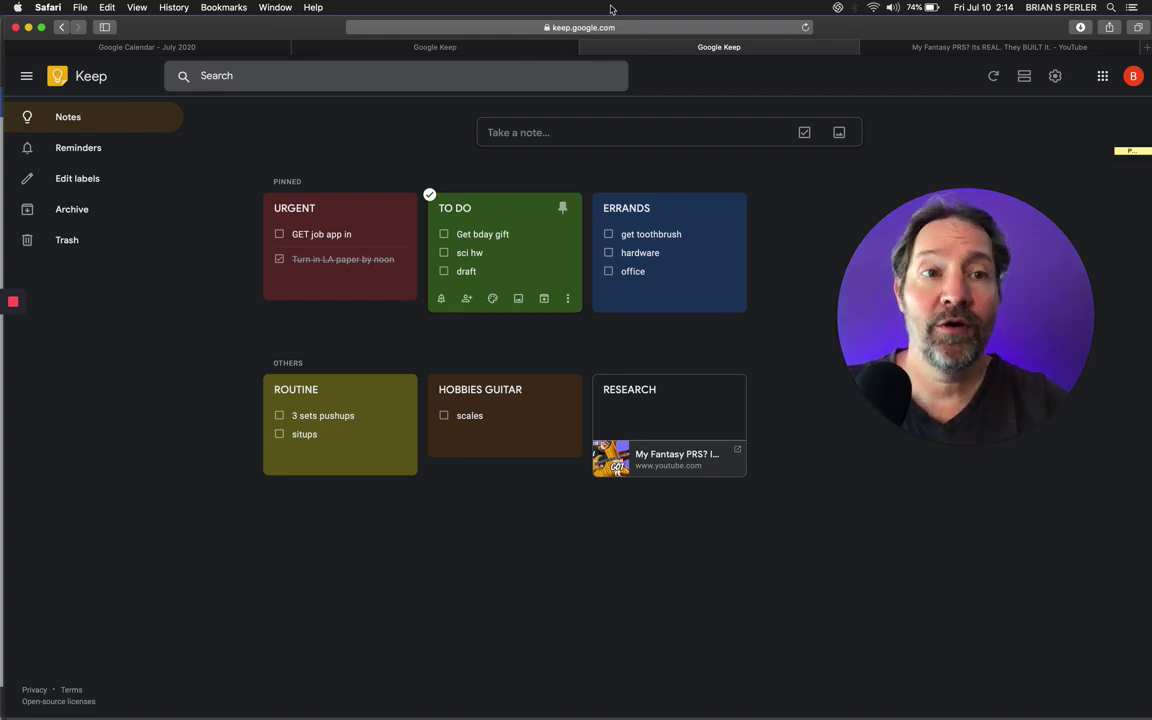
pyautogui.click(1024, 76)
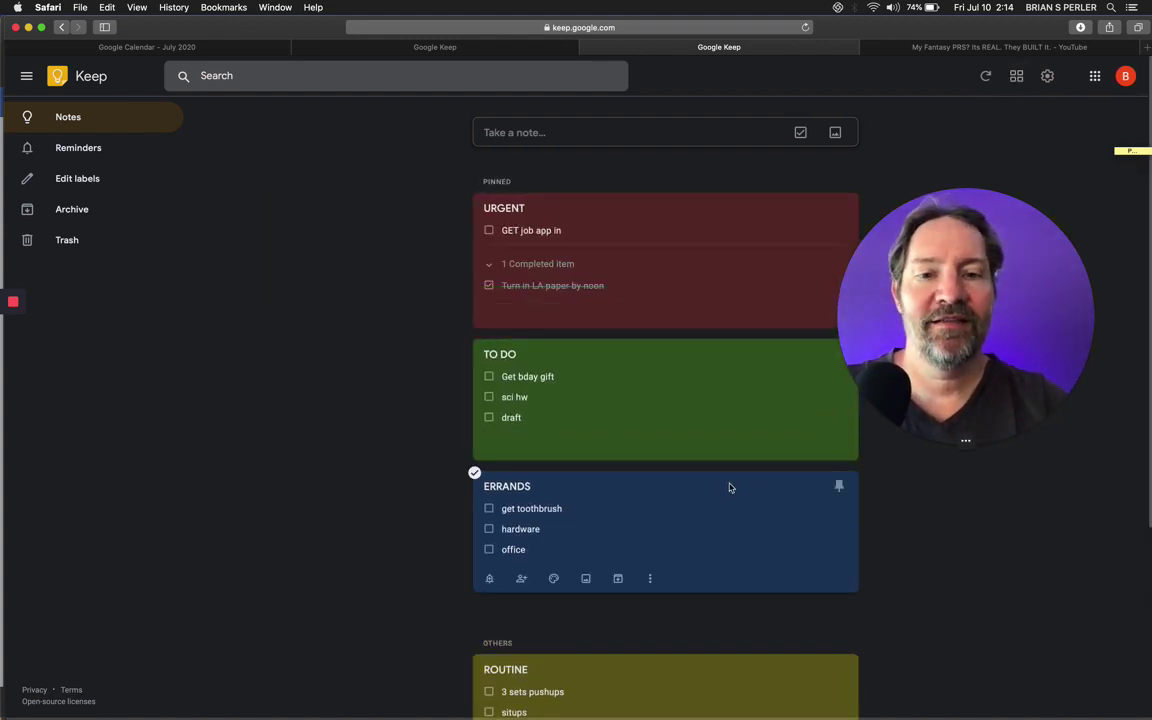
pyautogui.scroll(-5, 729, 487)
pyautogui.scroll(5, 729, 487)
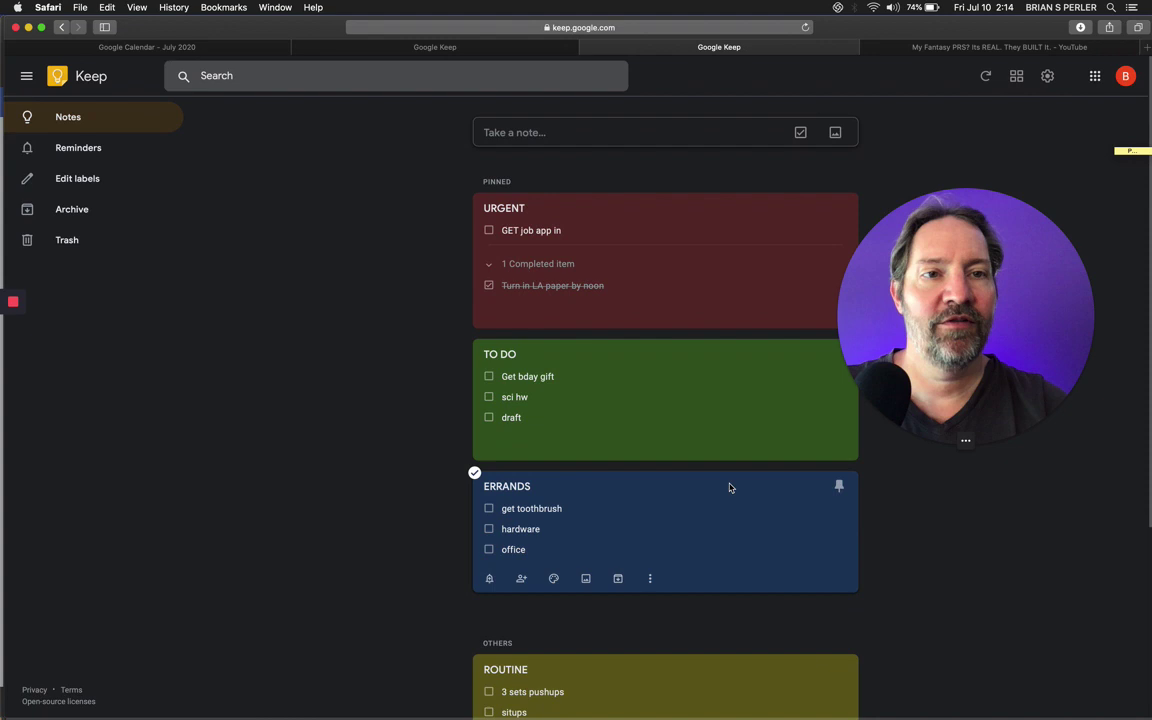
pyautogui.click(1016, 76)
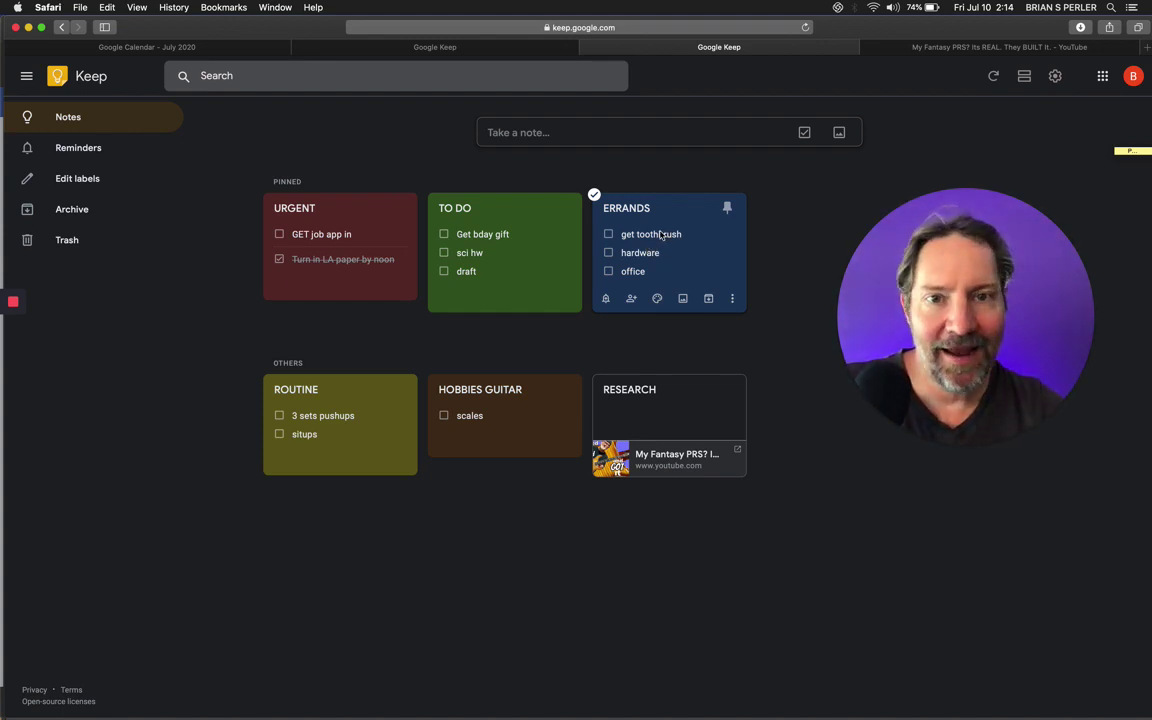
pyautogui.click(660, 235)
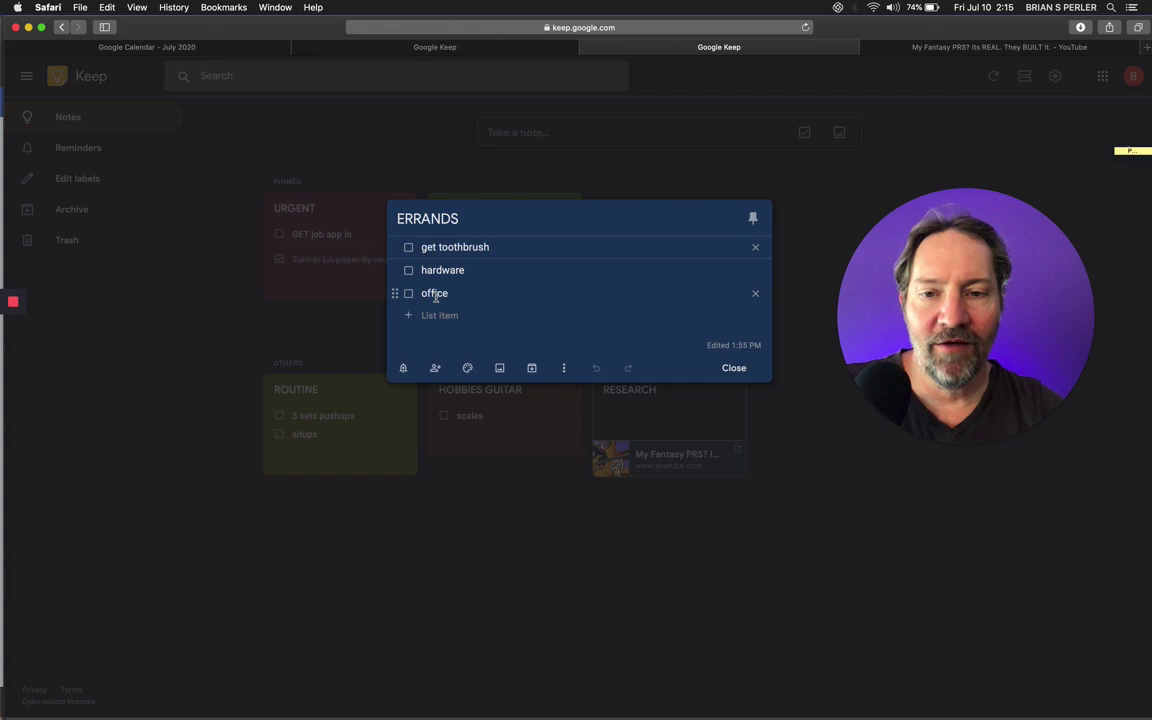
pyautogui.click(731, 370)
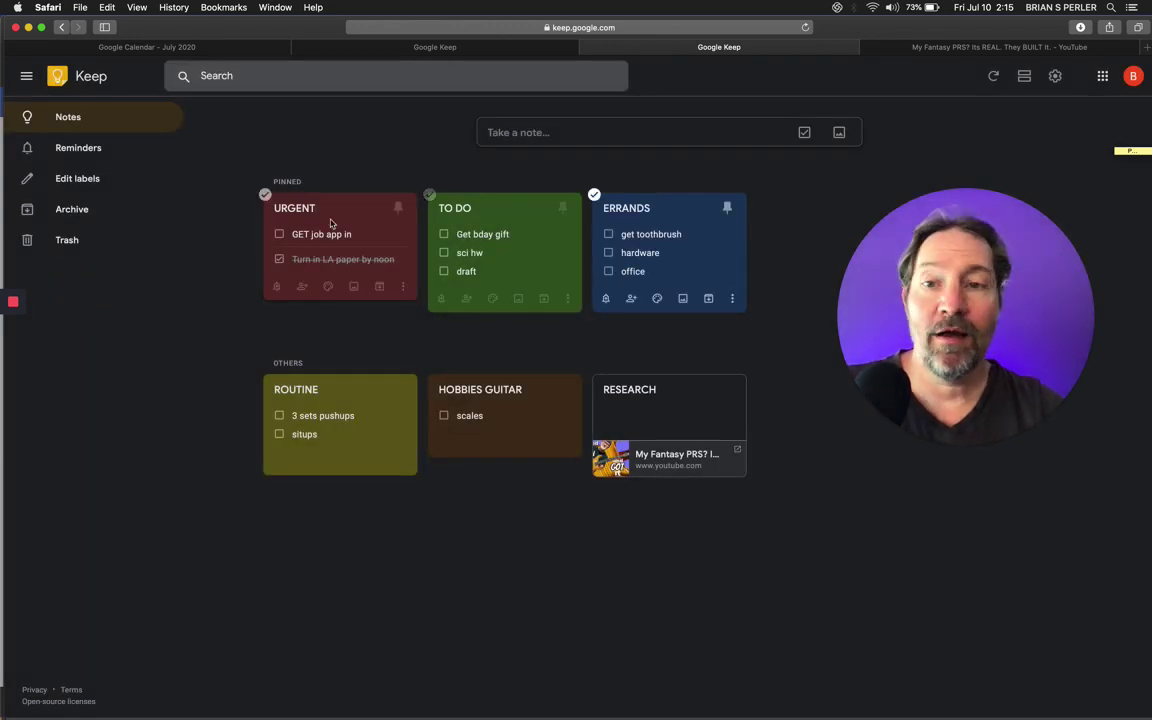
pyautogui.click(399, 208)
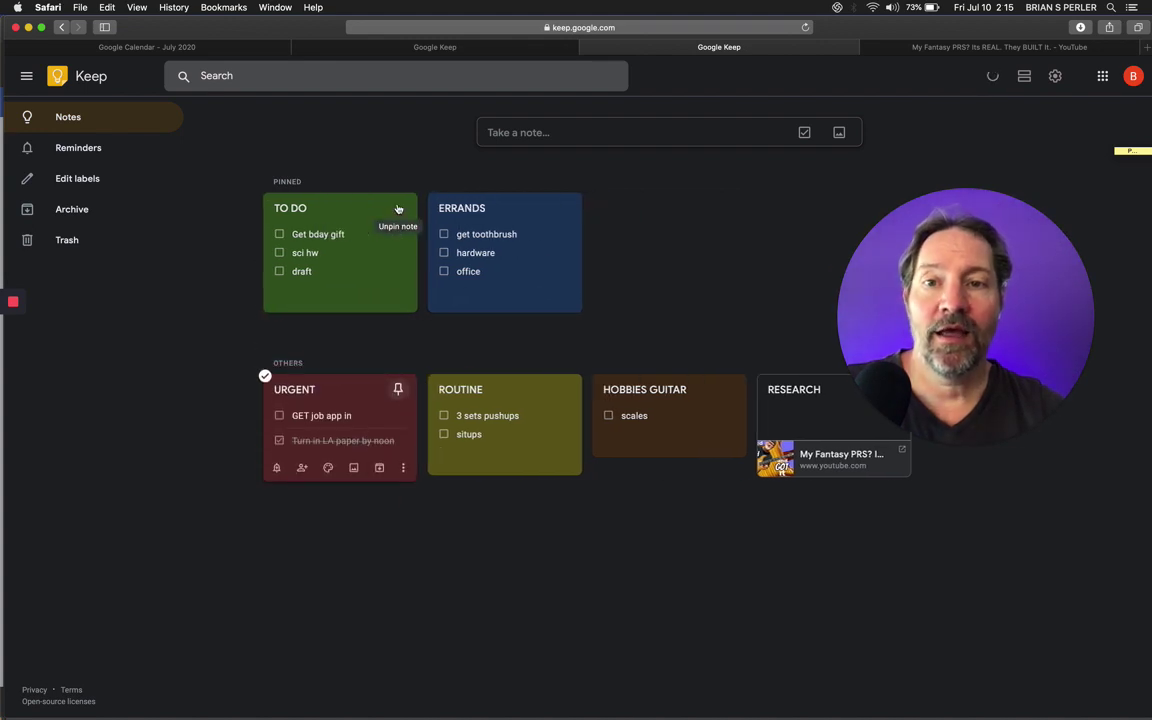
pyautogui.click(399, 387)
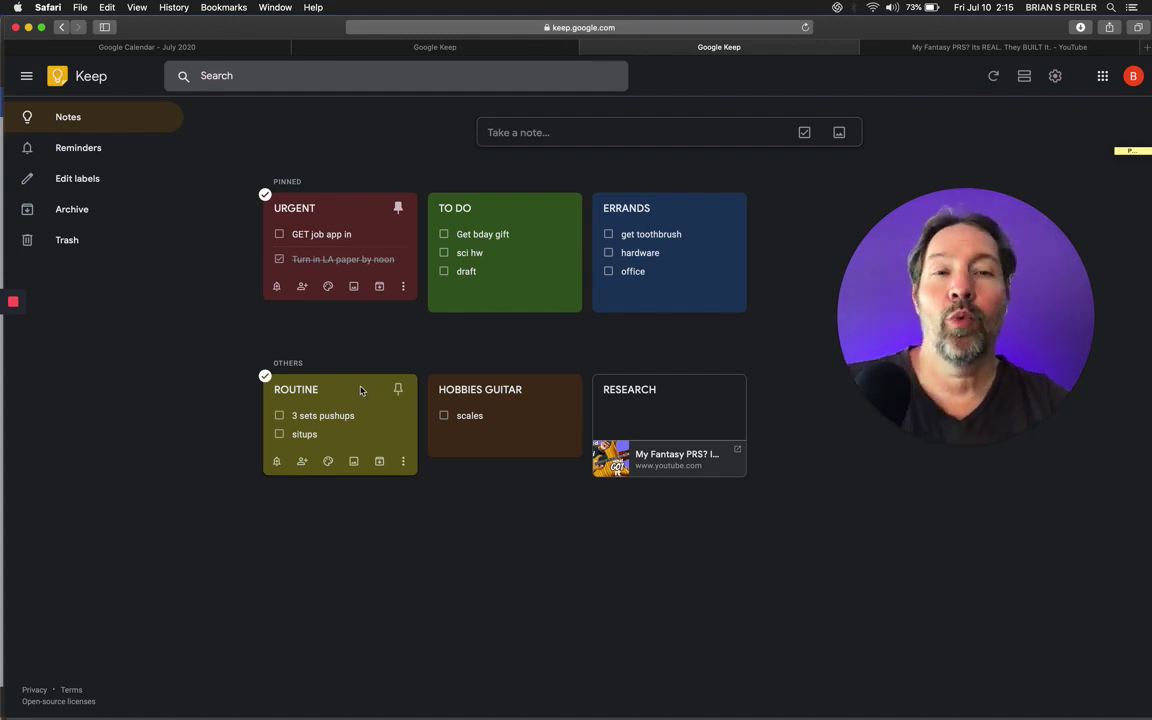
# Glance at ROUTINE, then open HOBBIES GUITAR and start a new list item below 'scales'.
pyautogui.click(361, 390)
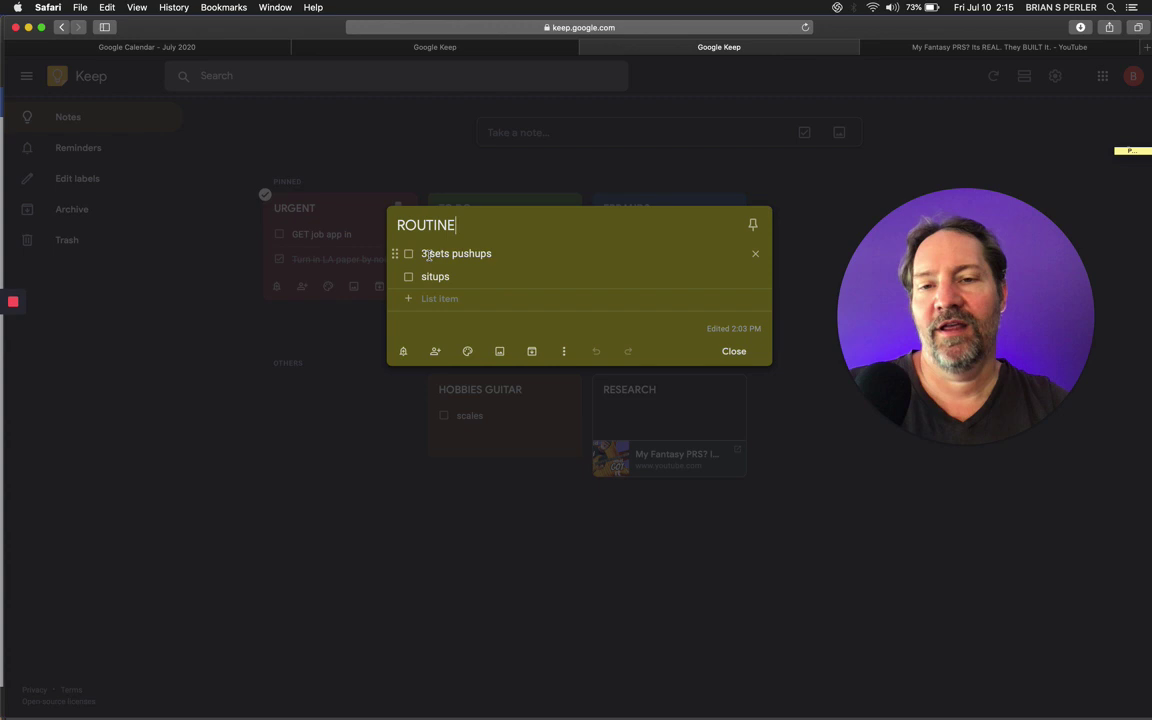
pyautogui.click(733, 351)
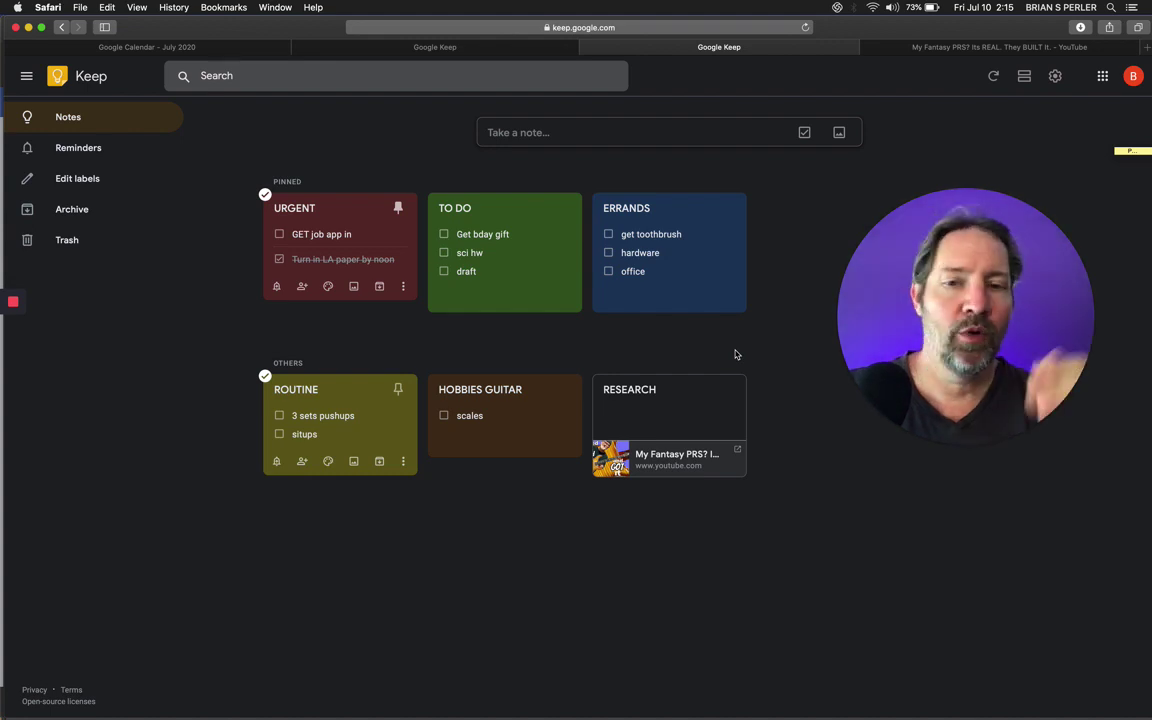
pyautogui.click(505, 407)
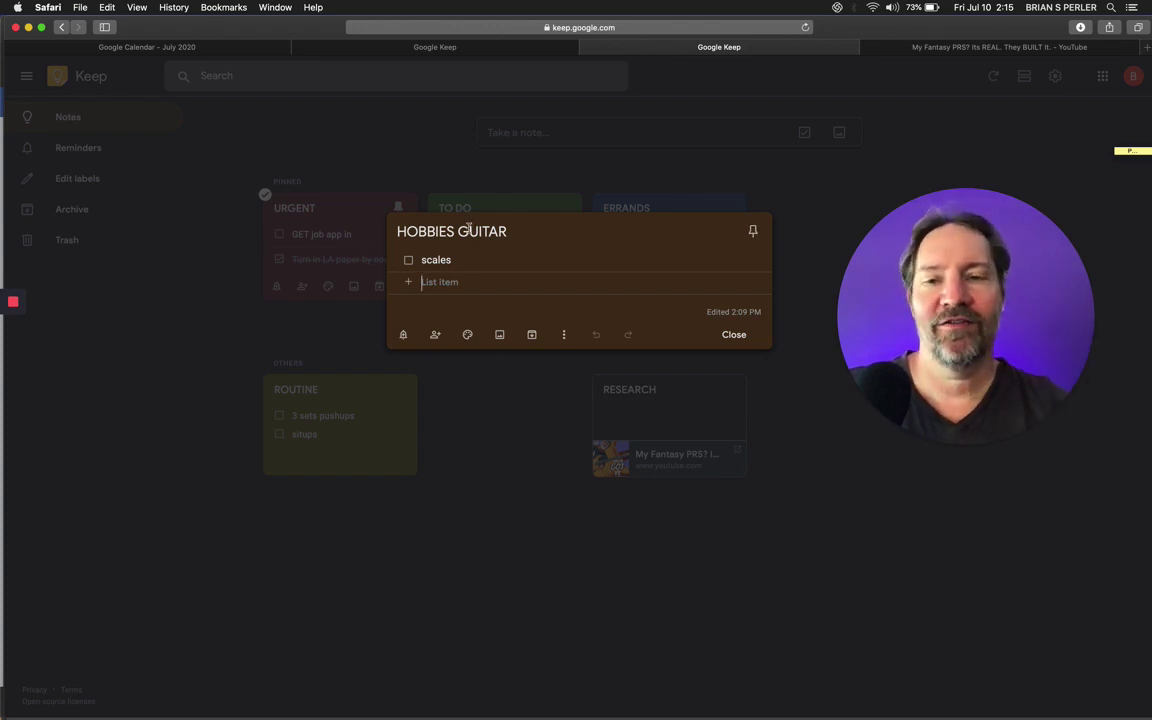
pyautogui.doubleClick(434, 261)
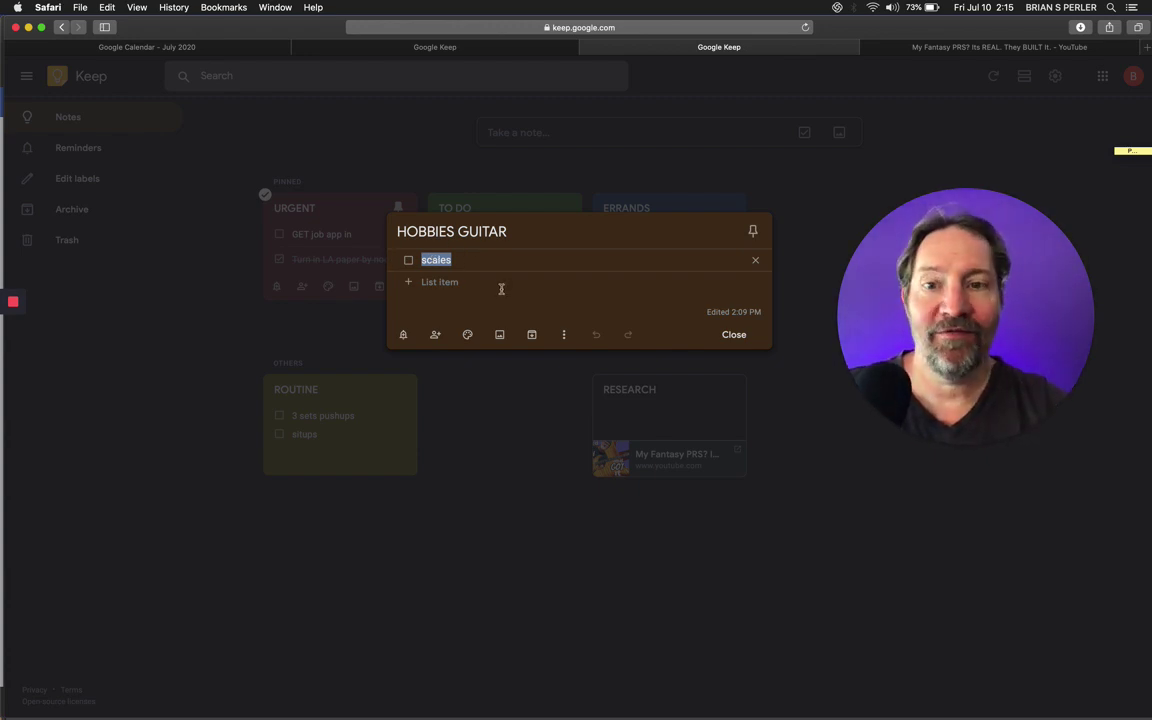
pyautogui.click(470, 257)
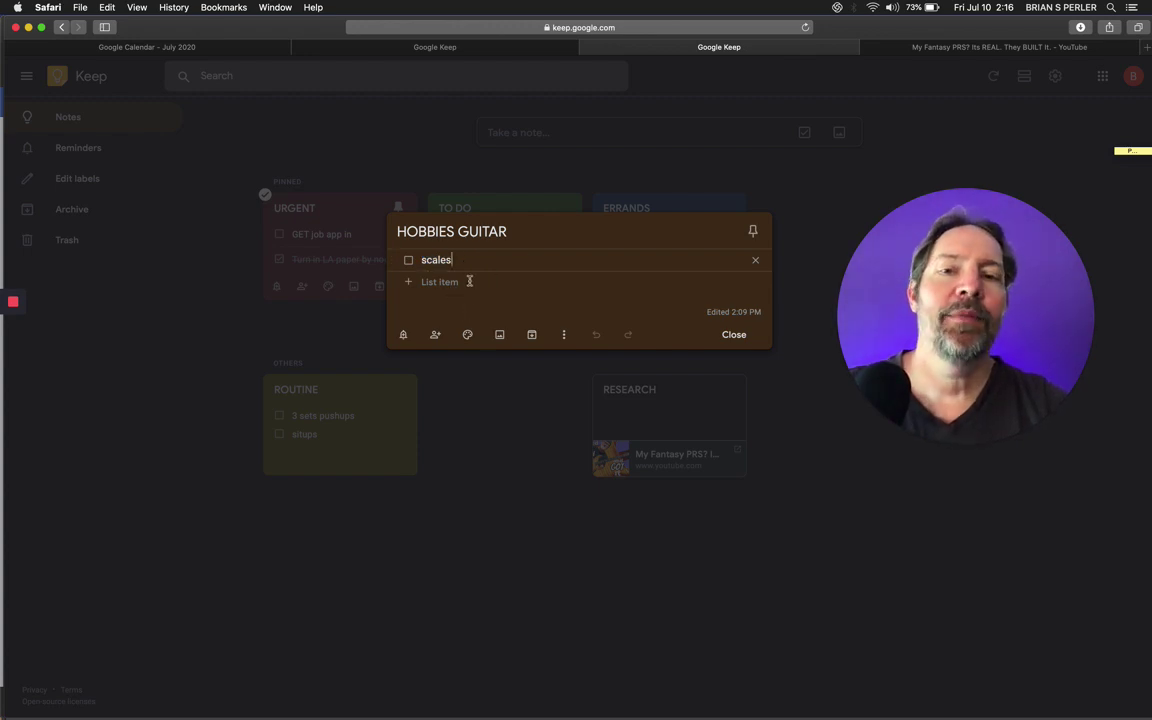
pyautogui.click(465, 281)
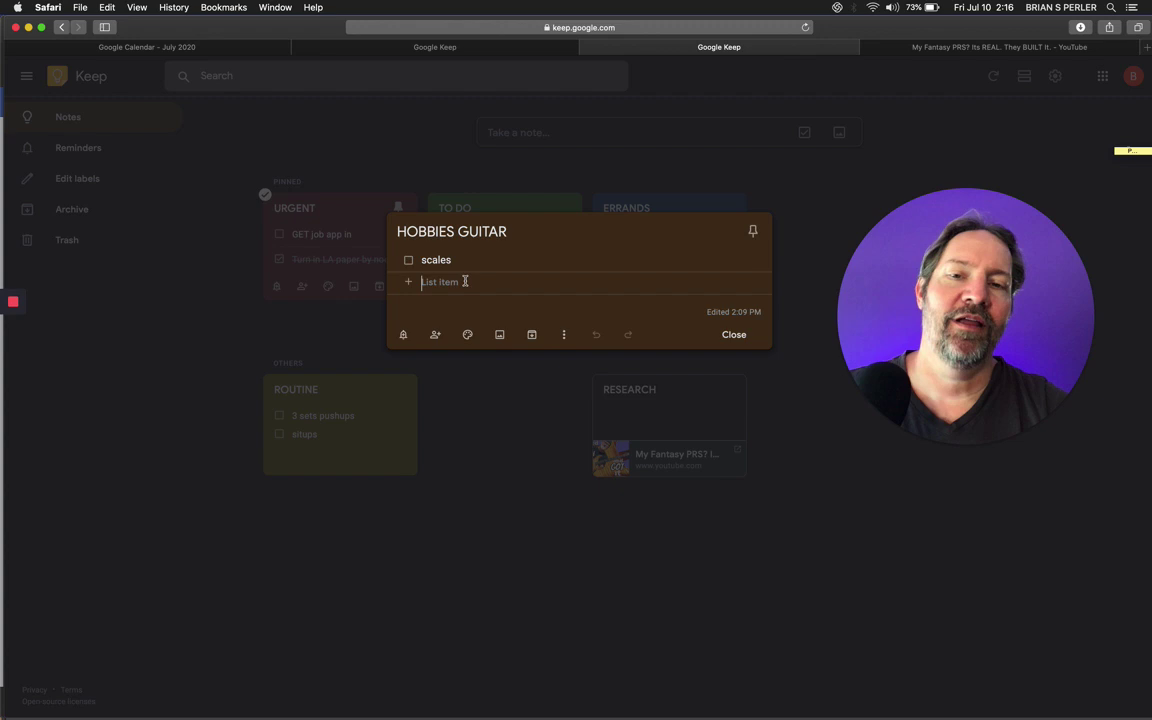
# Play the 'My Fantasy PRS? Its REAL. They BUILT It.' video with sound, pausing at 0:10.
pyautogui.click(946, 50)
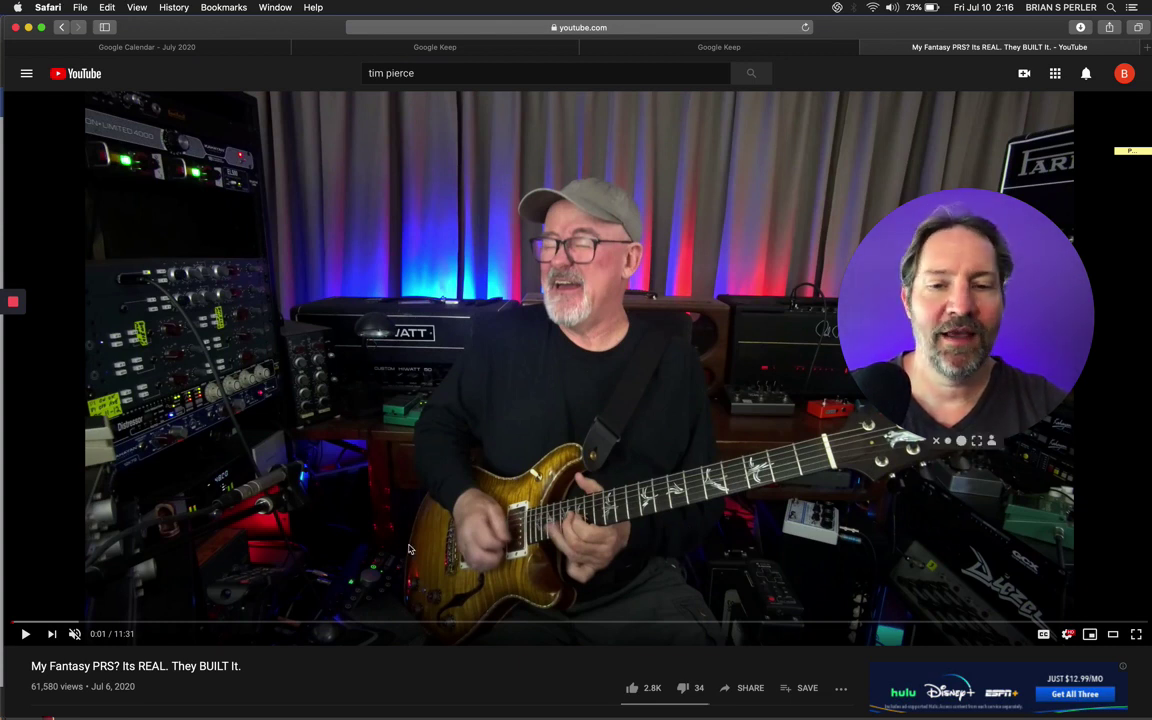
pyautogui.click(477, 375)
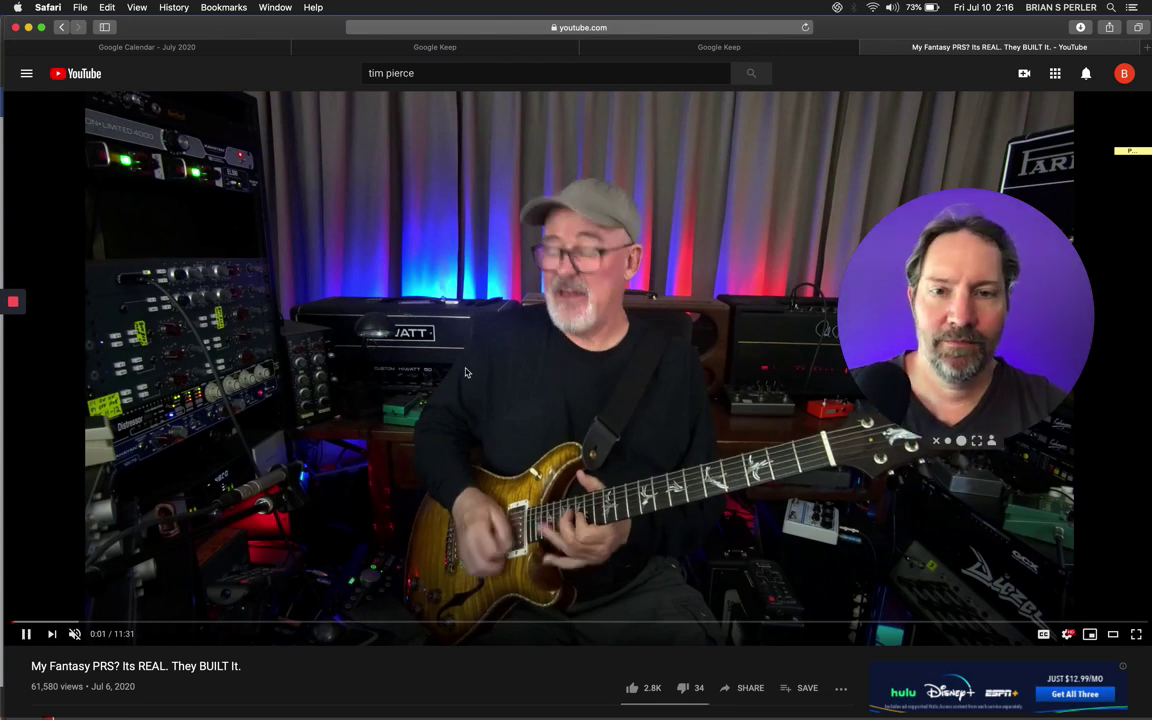
pyautogui.click(488, 374)
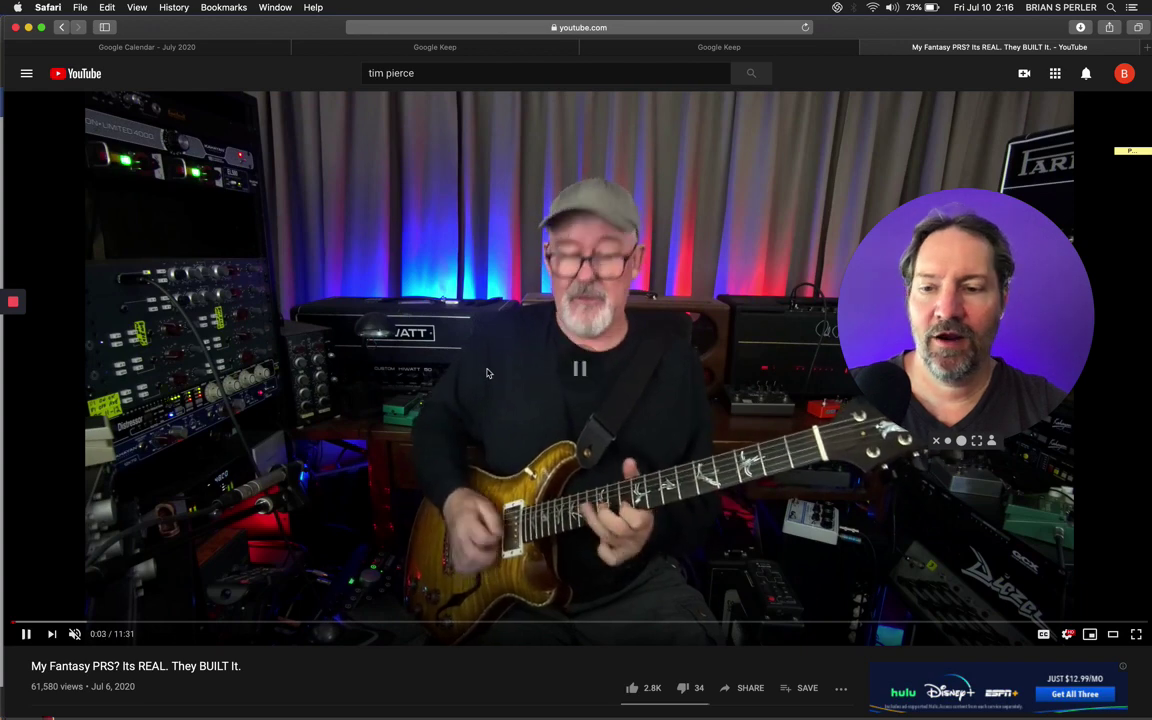
pyautogui.click(74, 633)
pyautogui.click(425, 332)
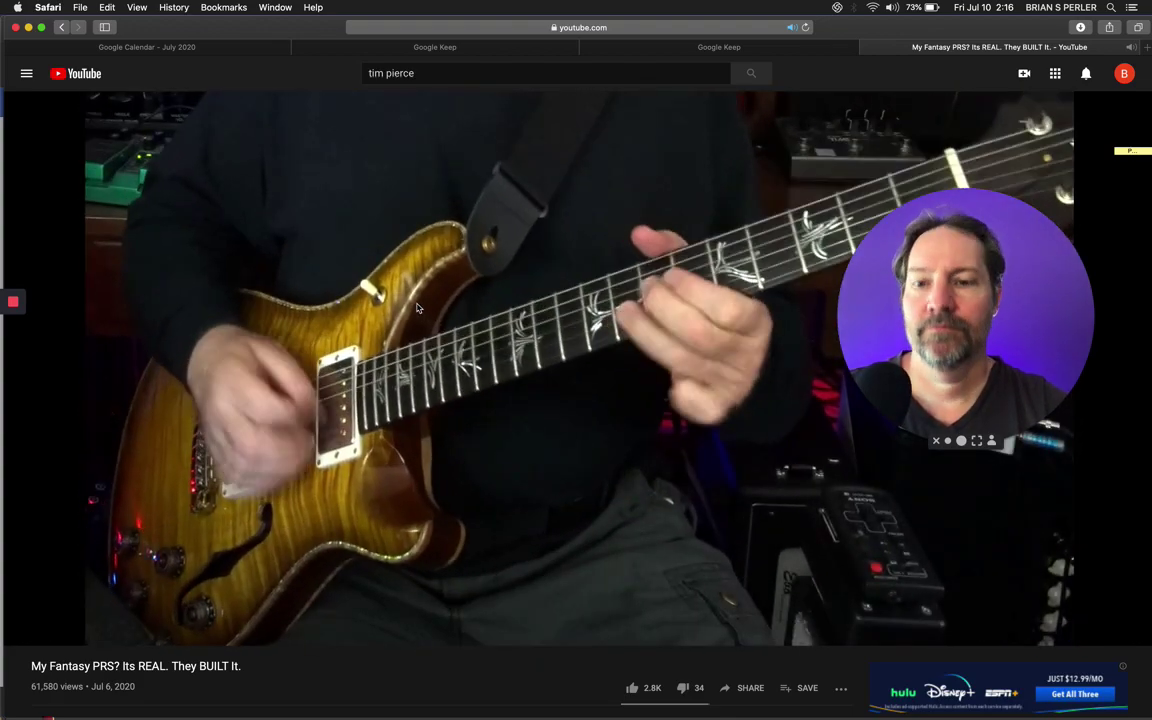
pyautogui.click(496, 354)
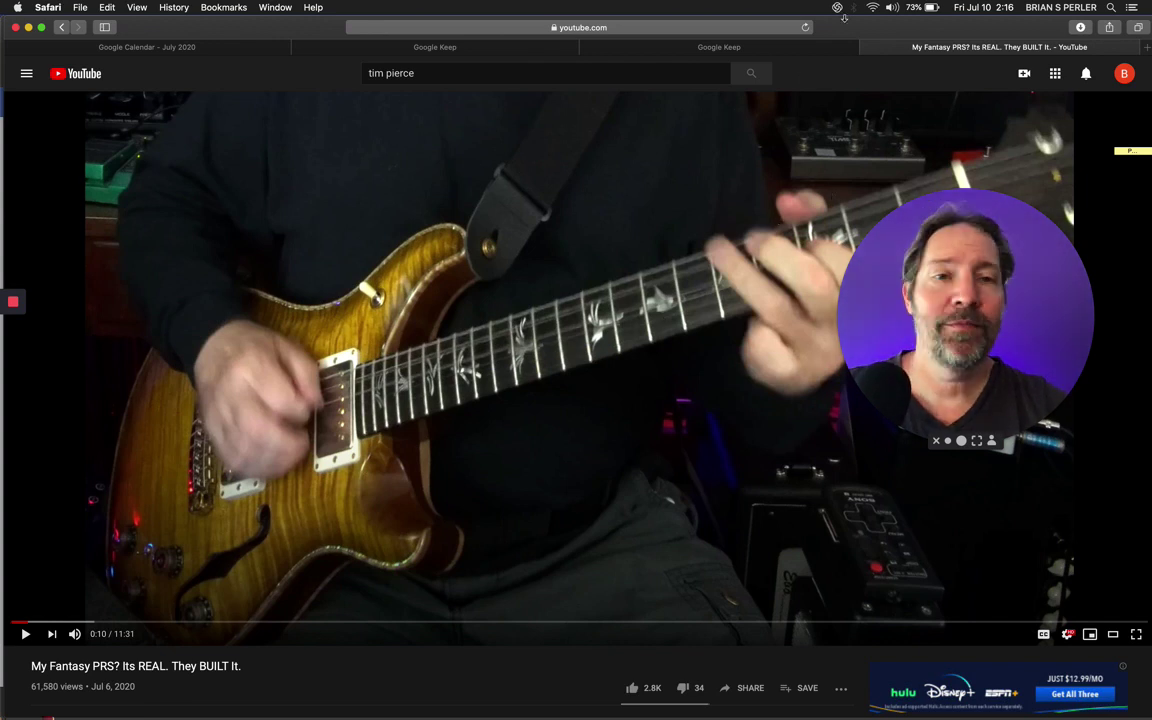
# Paste the YouTube video link as a list item under 'scales' in HOBBIES GUITAR.
pyautogui.click(771, 54)
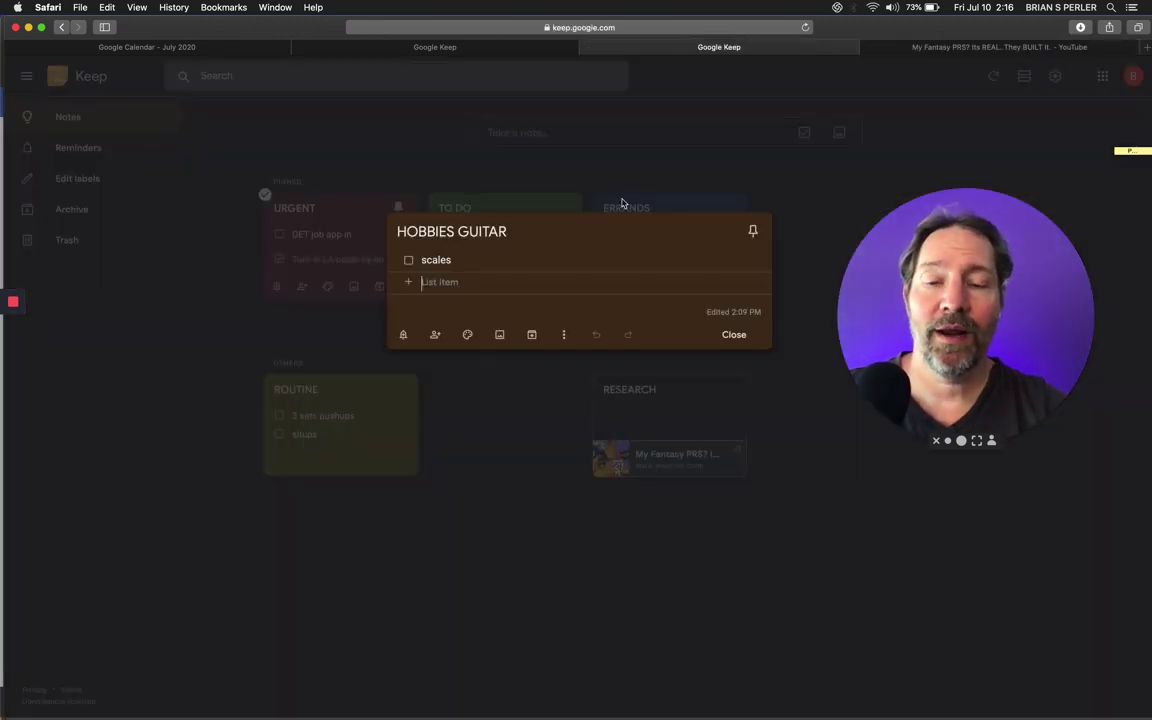
pyautogui.write('https://www.youtube.com/watch?v=WBFVTAx2A2k')
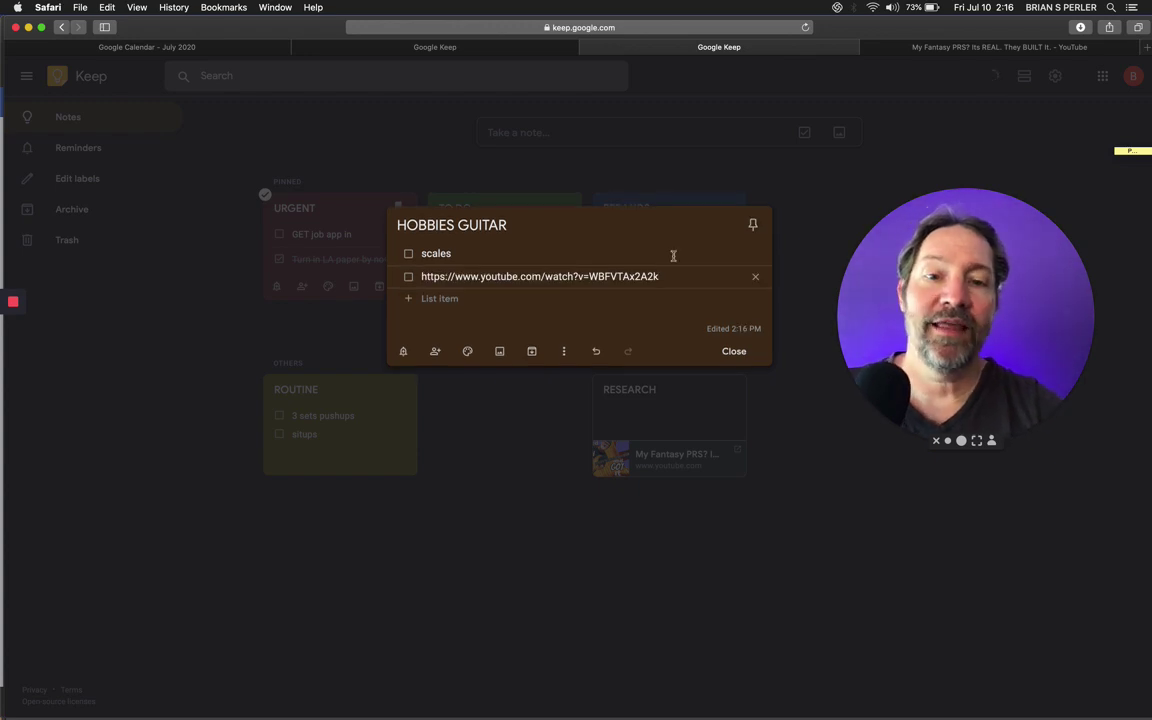
pyautogui.click(659, 296)
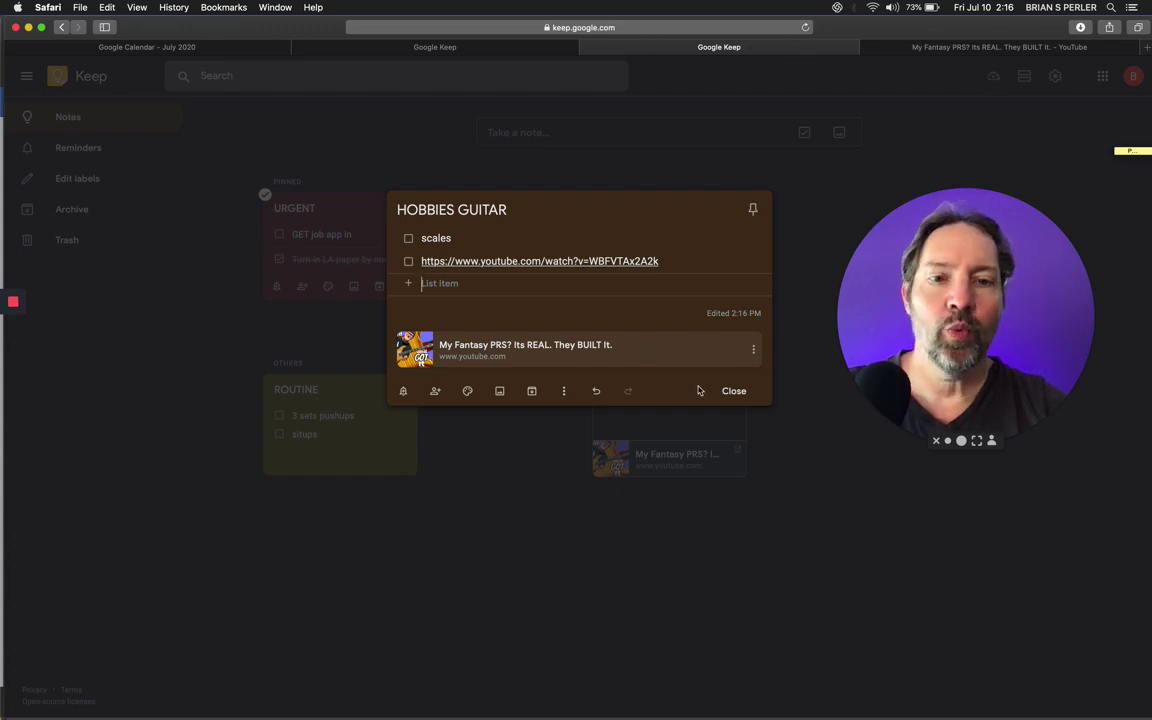
pyautogui.click(733, 391)
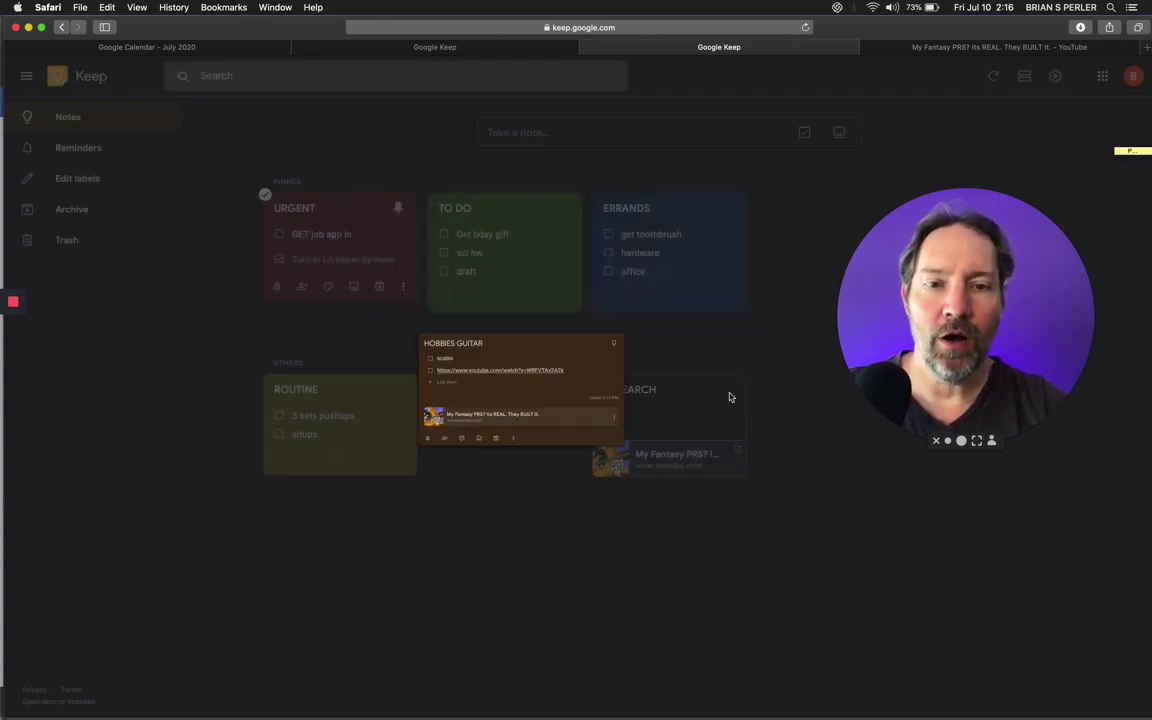
# Look over the RESEARCH note, then begin a new blank note.
pyautogui.click(675, 385)
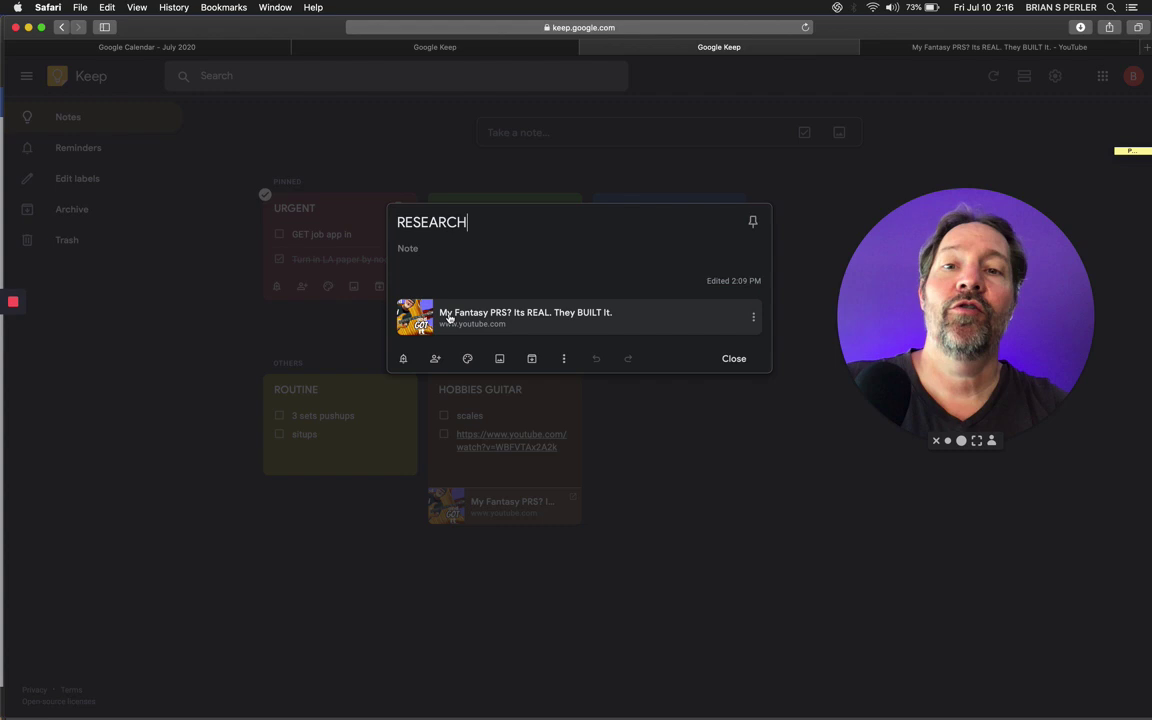
pyautogui.click(734, 358)
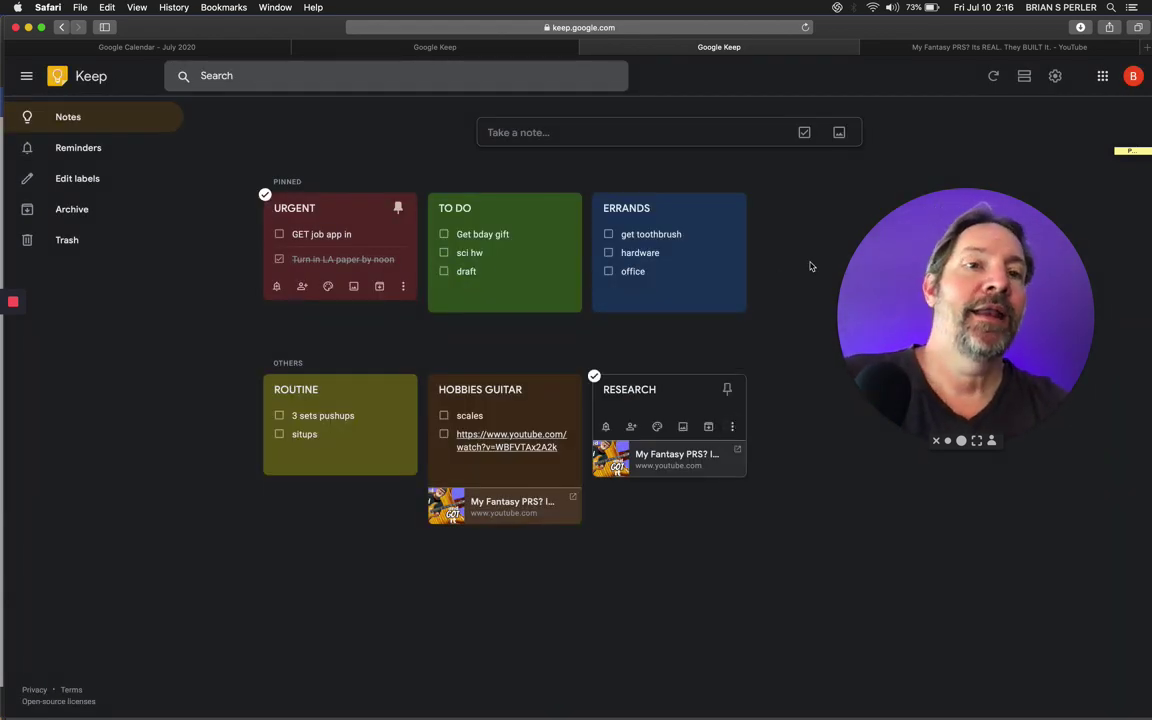
pyautogui.click(683, 133)
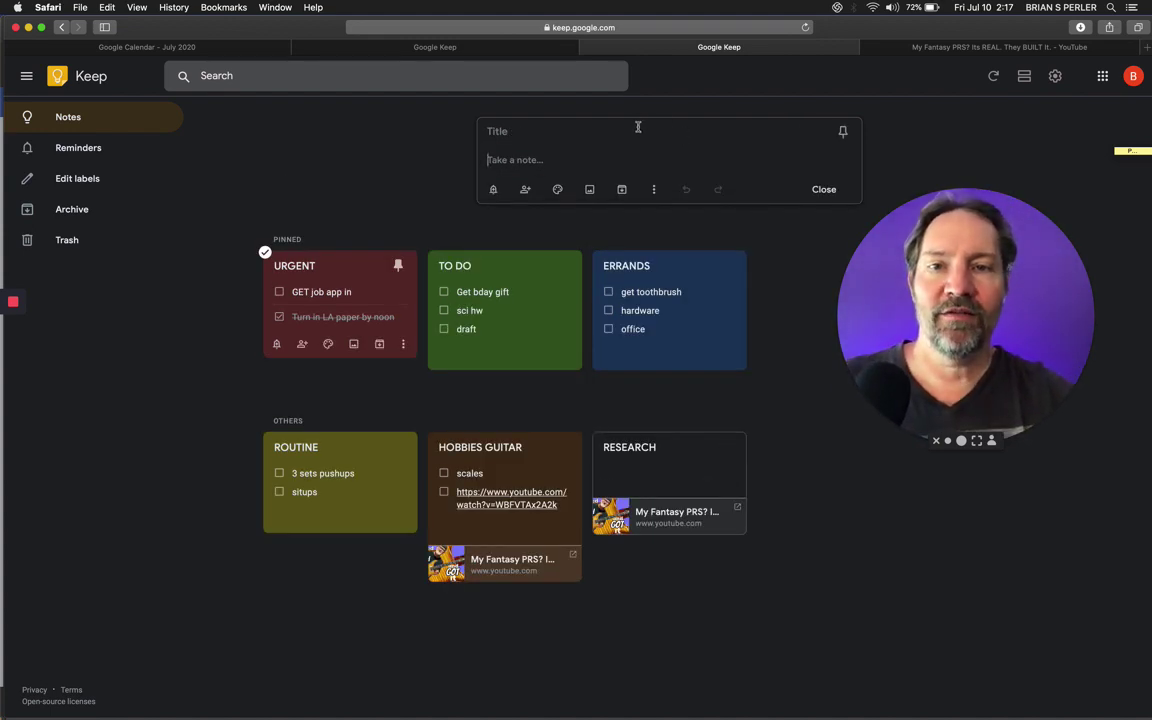
# Save a new note titled RANDOM coloured pink.
pyautogui.click(505, 131)
pyautogui.write('RA')
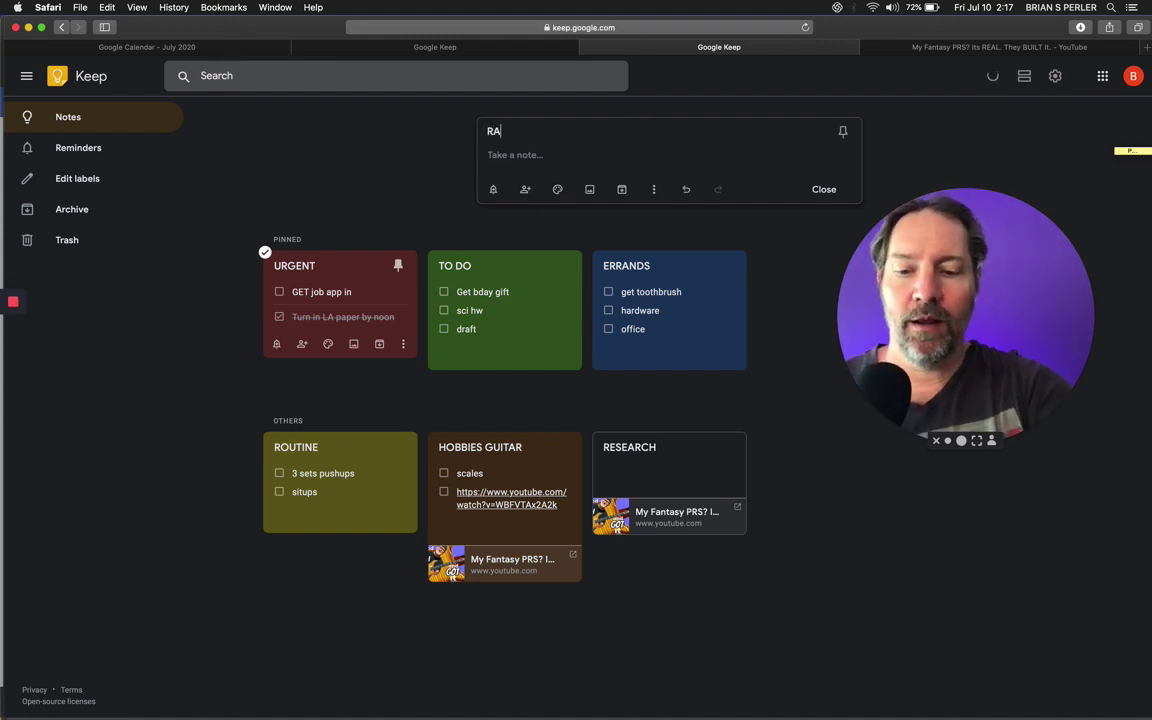
pyautogui.write('NDOM')
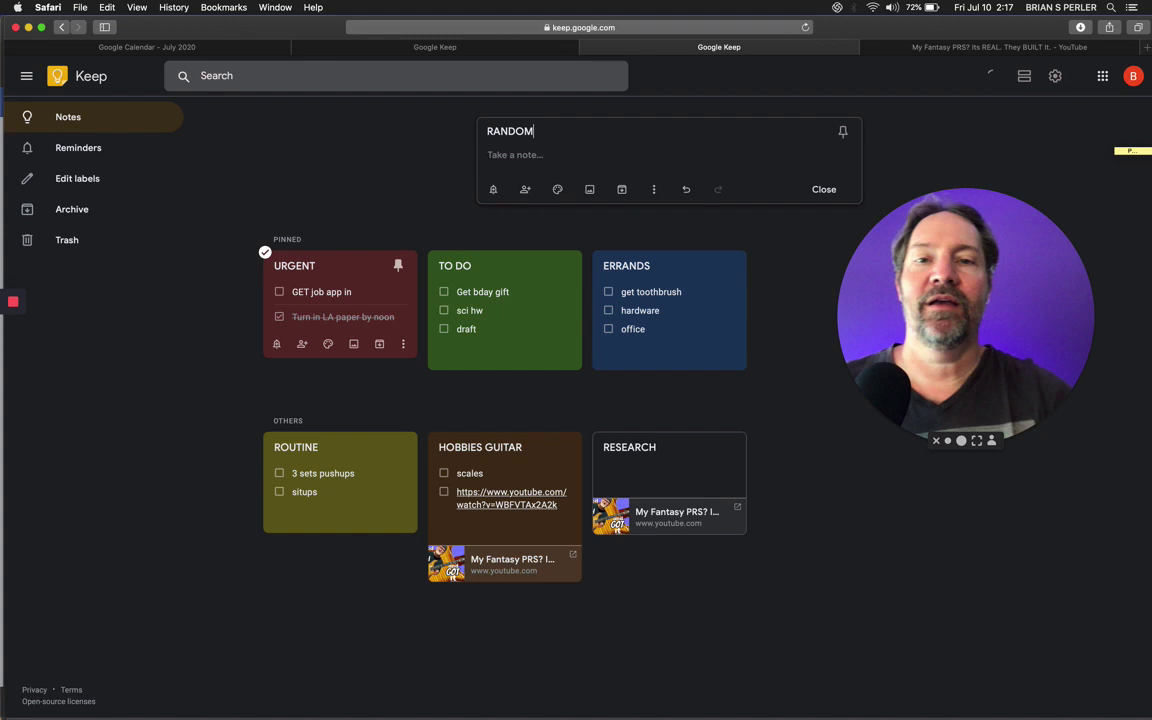
pyautogui.moveTo(557, 189)
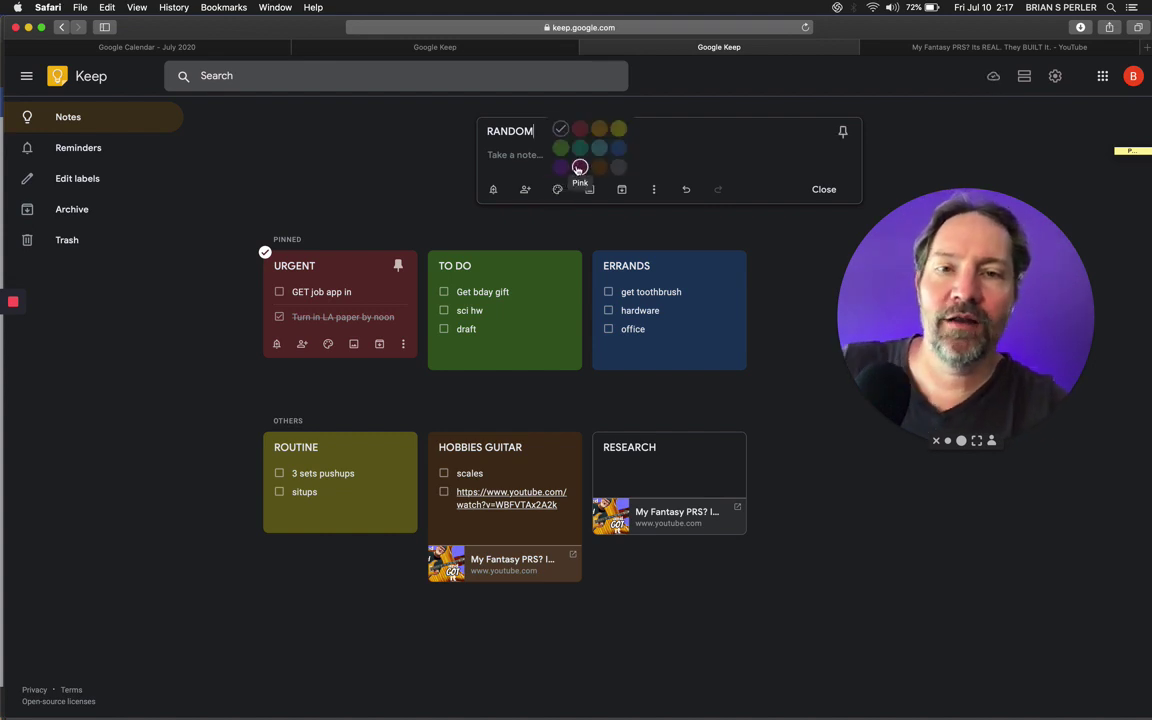
pyautogui.click(579, 167)
pyautogui.click(821, 190)
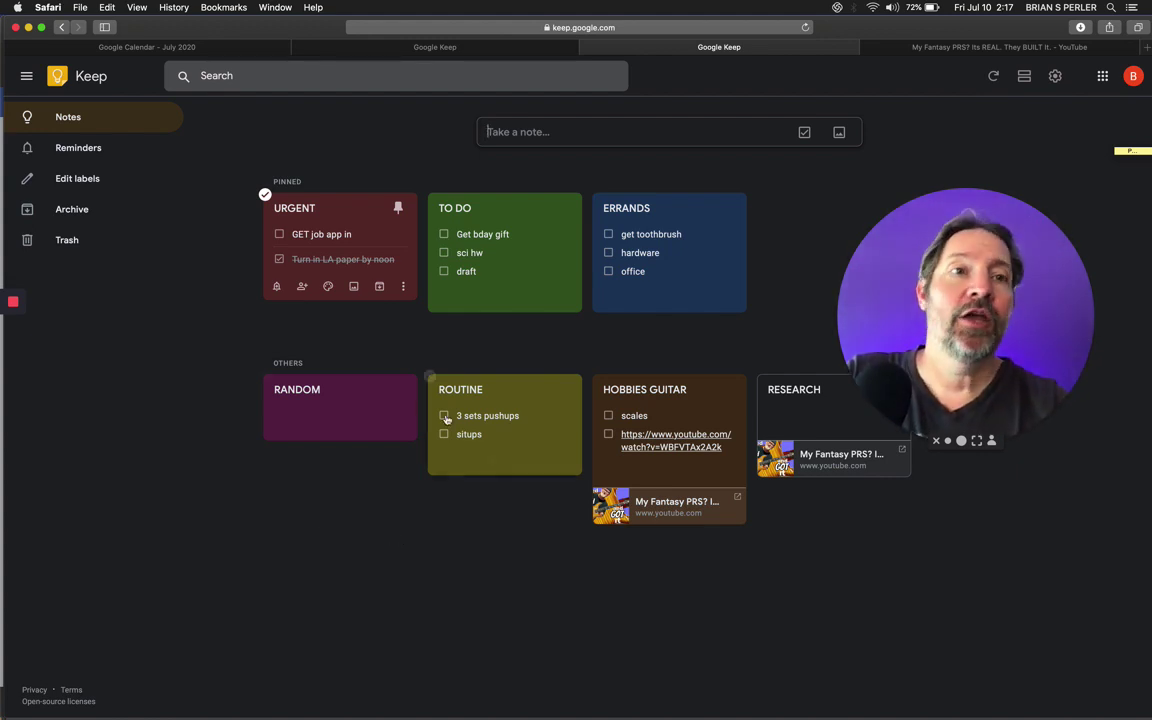
# Create a checklist note titled '$$$ MONEY' and save it.
pyautogui.moveTo(465, 412)
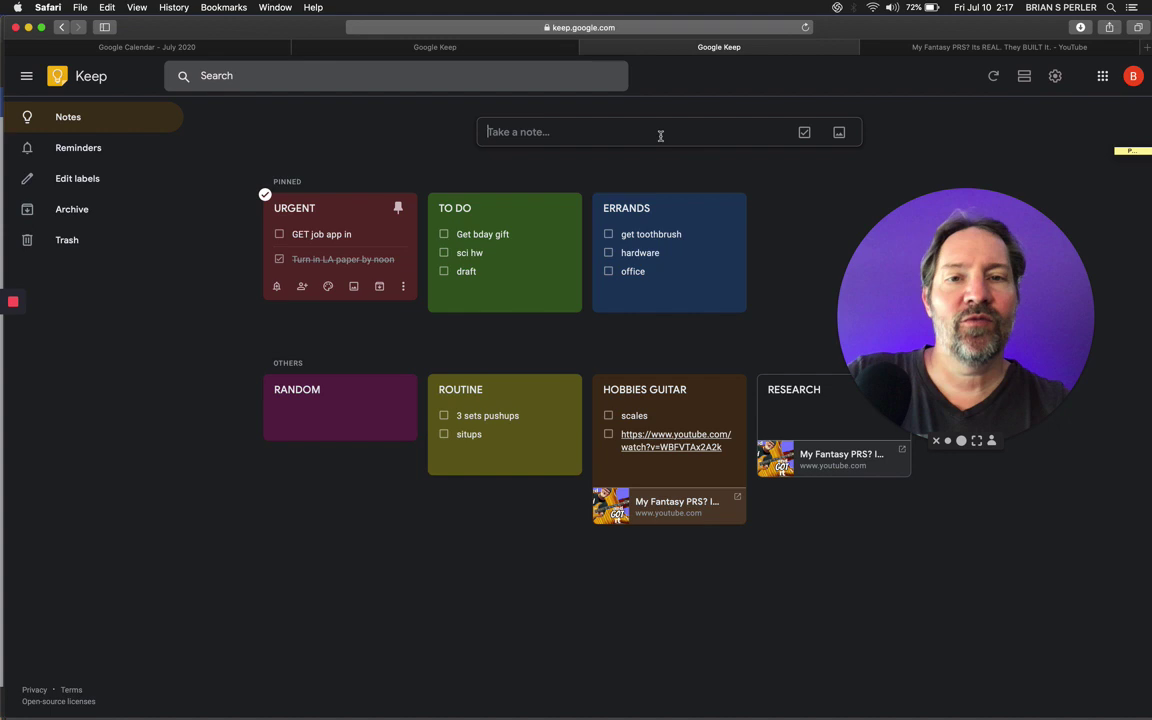
pyautogui.click(594, 124)
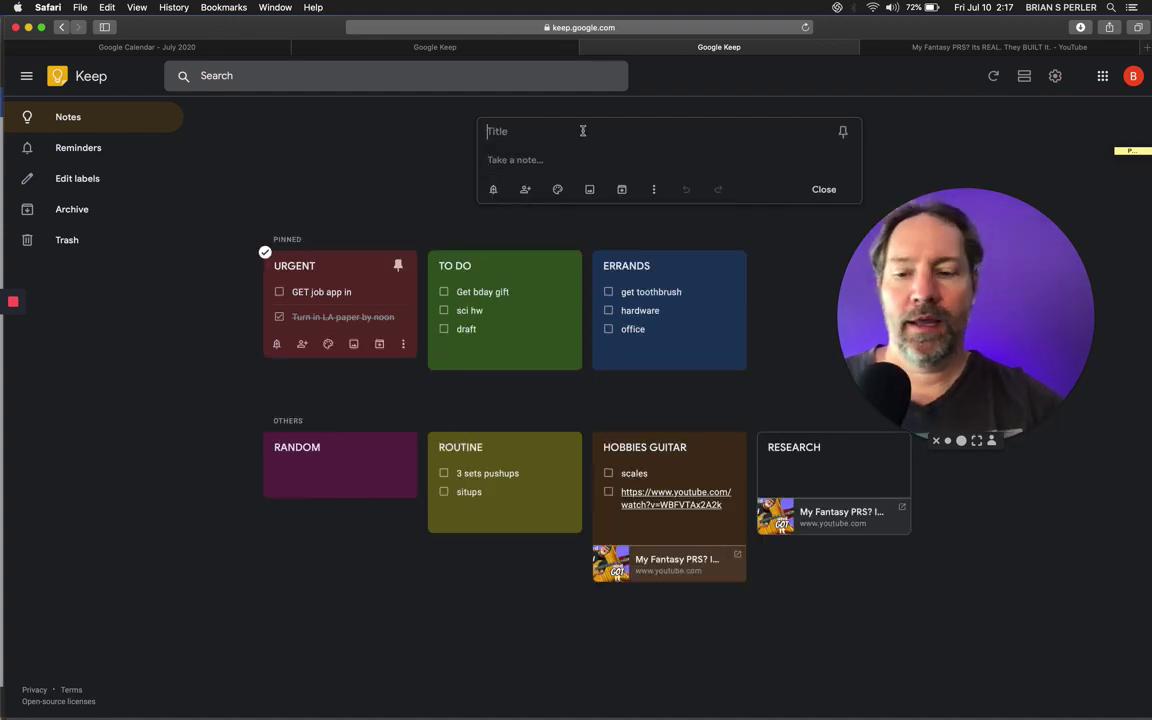
pyautogui.write('$$$ ')
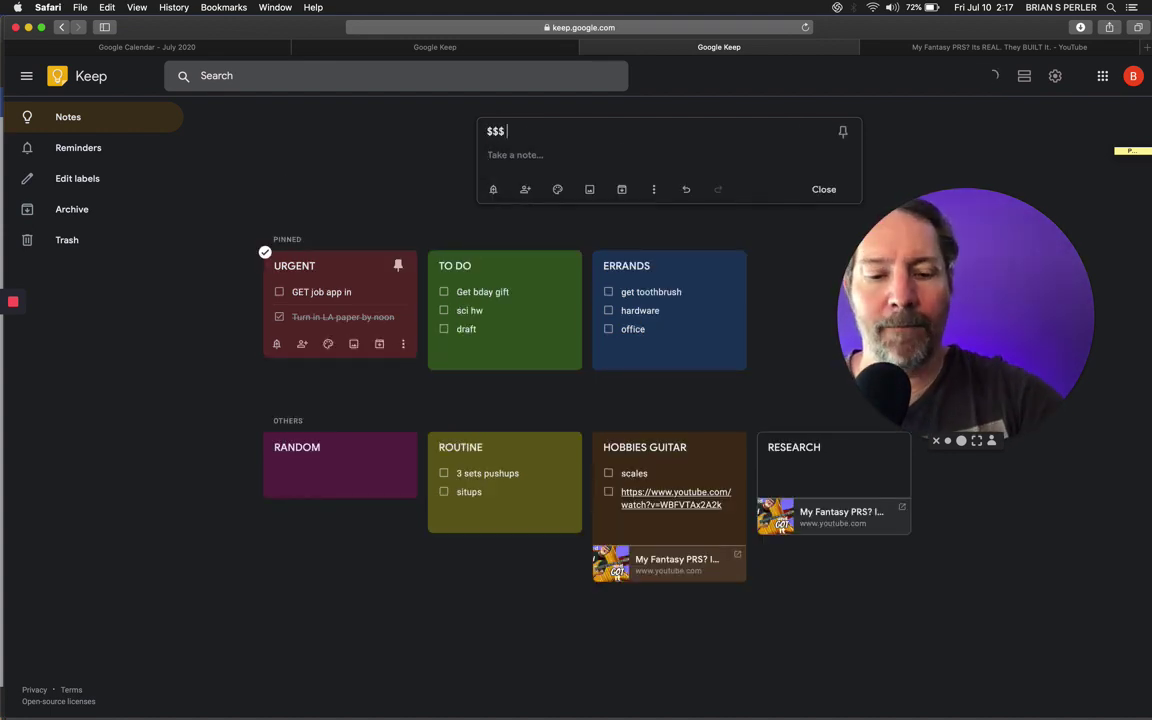
pyautogui.write('MONEY')
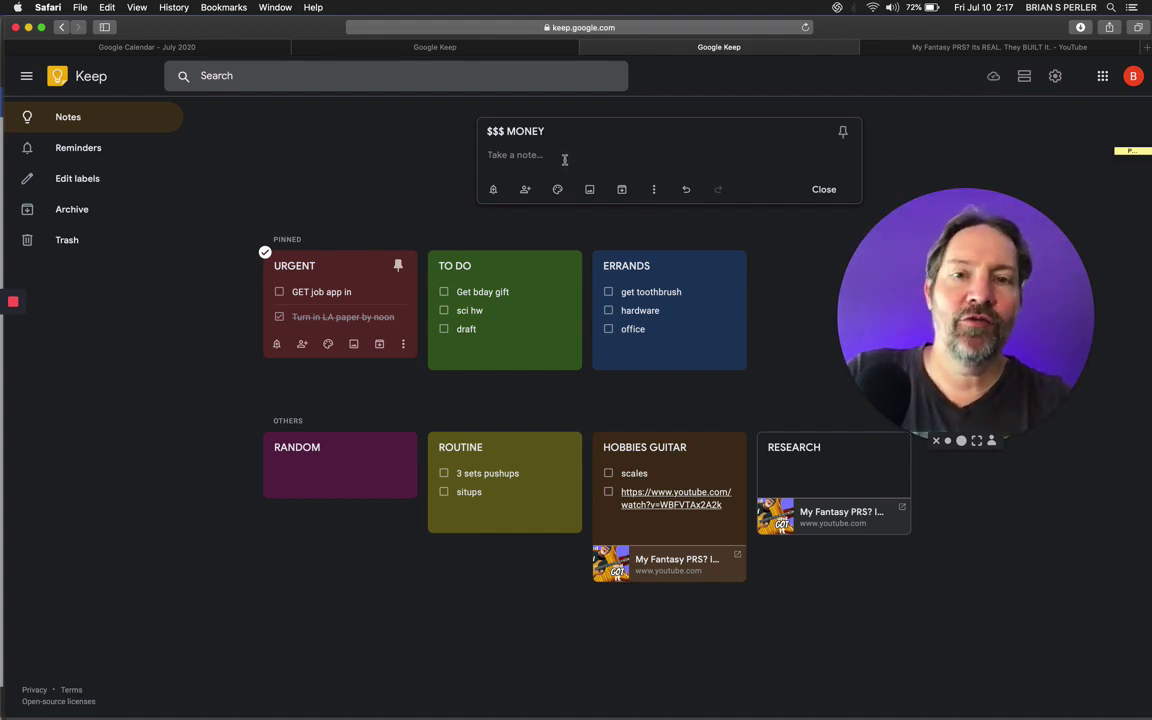
pyautogui.click(654, 189)
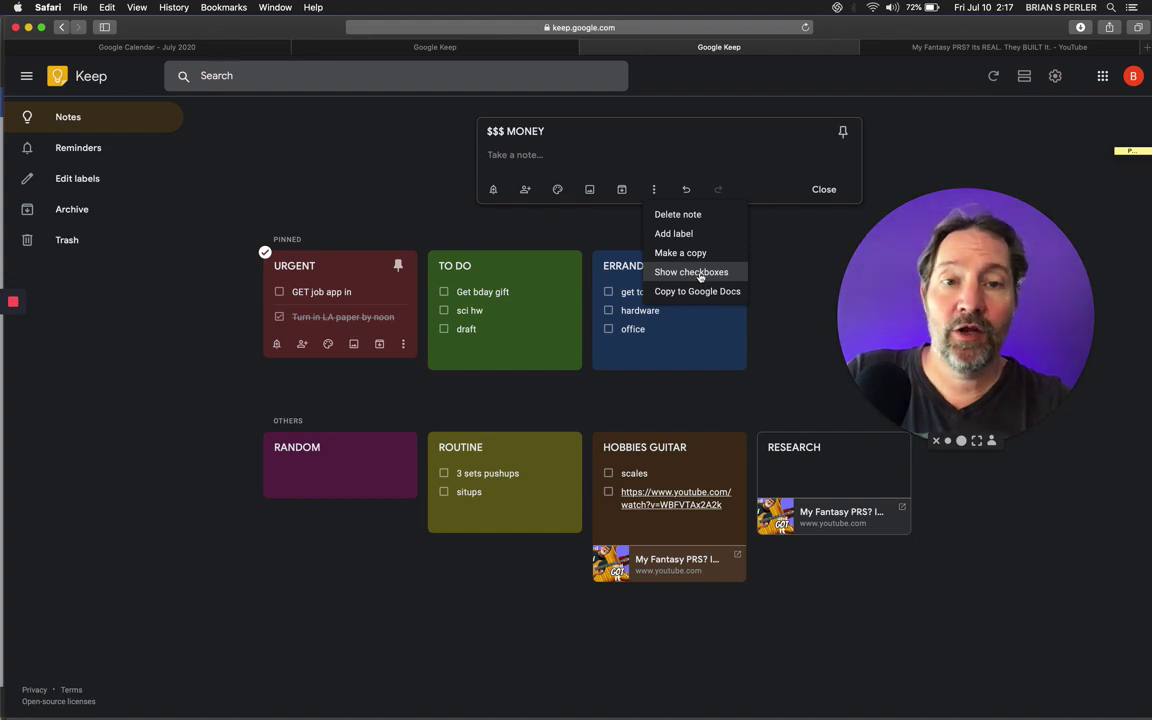
pyautogui.click(700, 272)
pyautogui.click(823, 188)
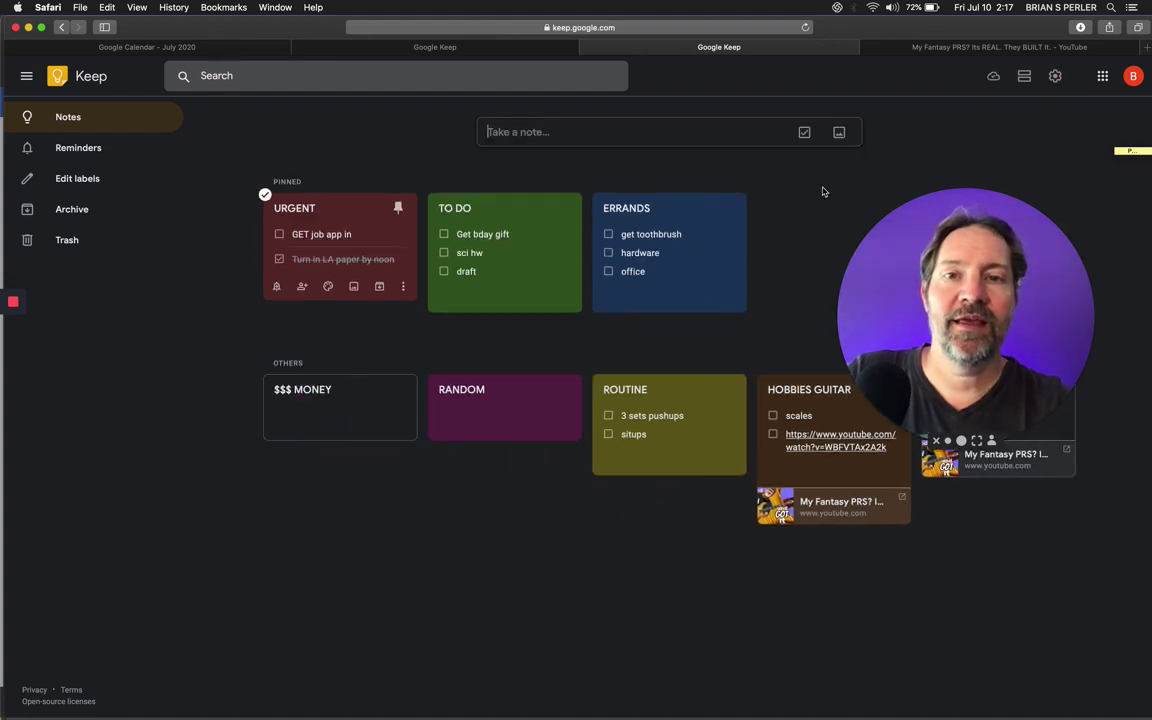
# Colour $$$ MONEY green, pin it, and place it after ERRANDS.
pyautogui.moveTo(346, 398)
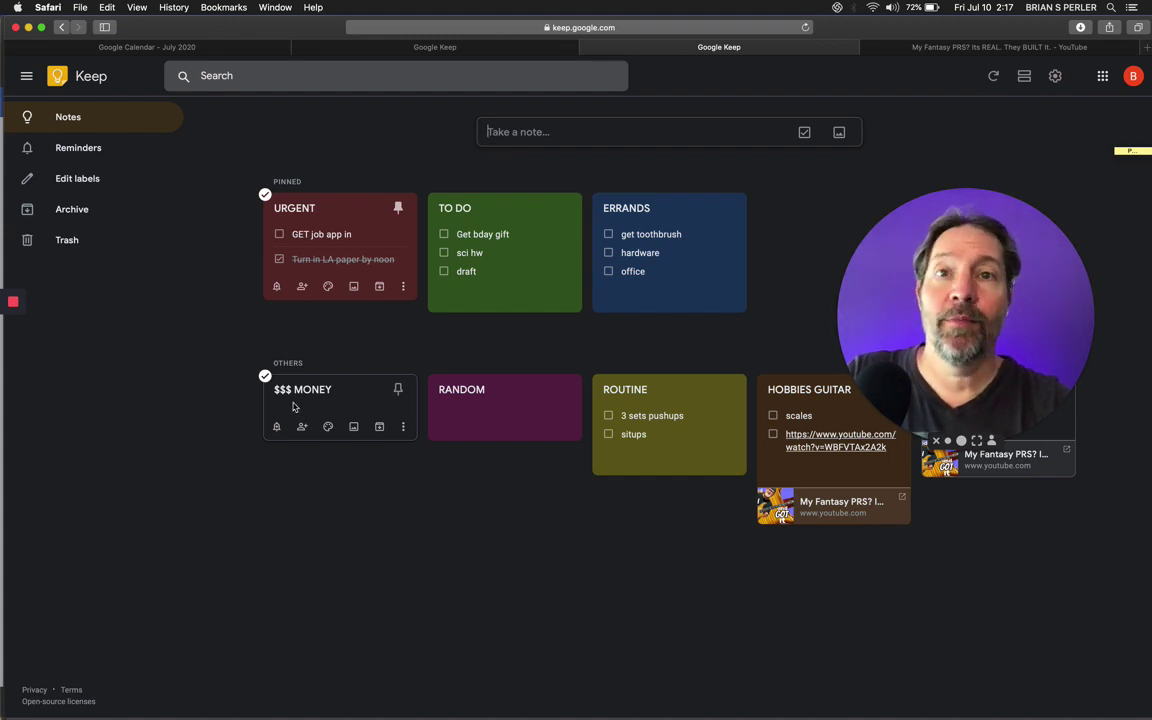
pyautogui.moveTo(328, 426)
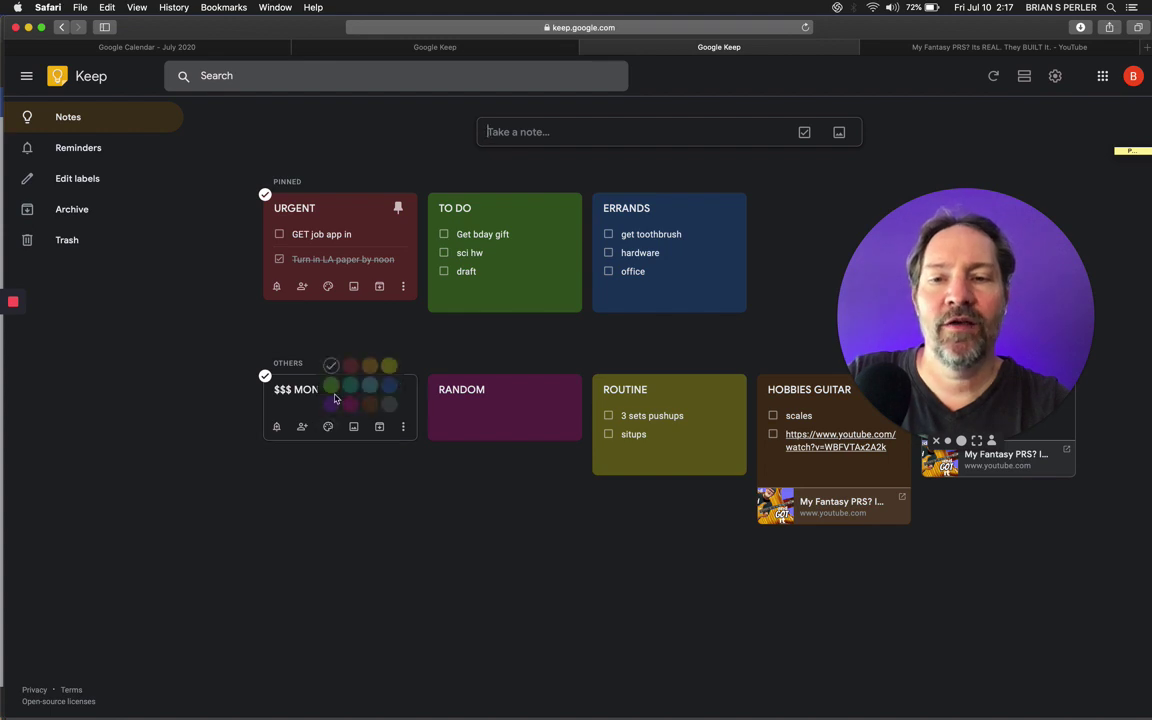
pyautogui.click(330, 386)
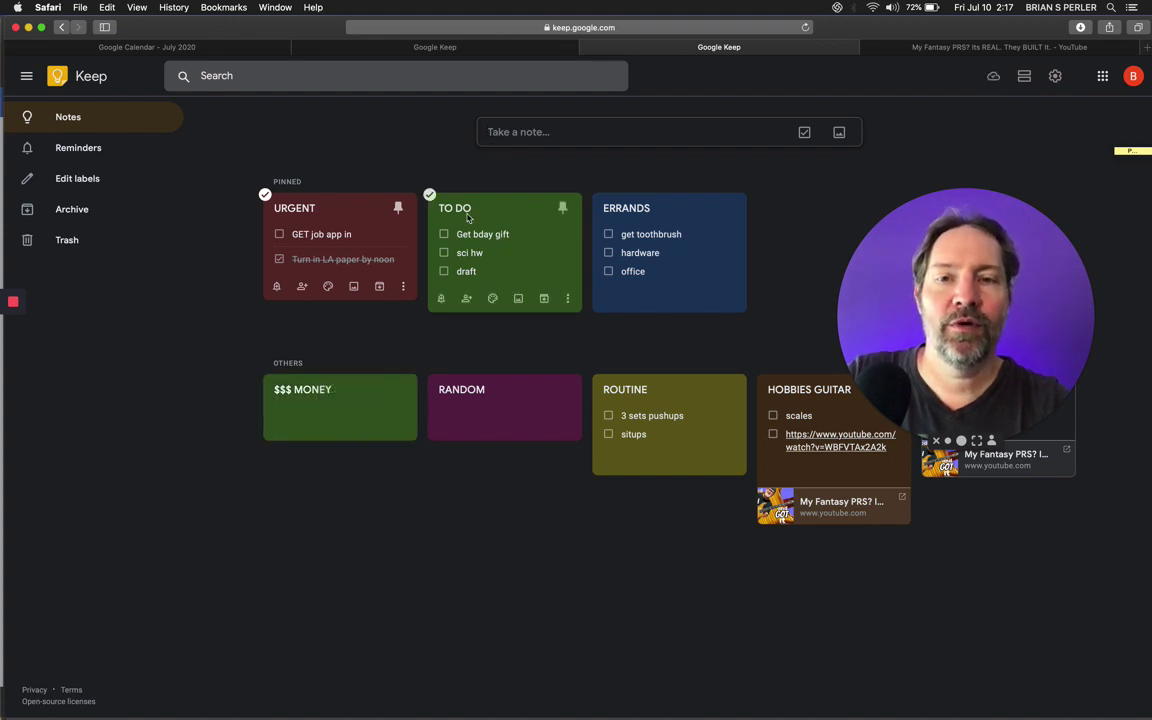
pyautogui.click(398, 390)
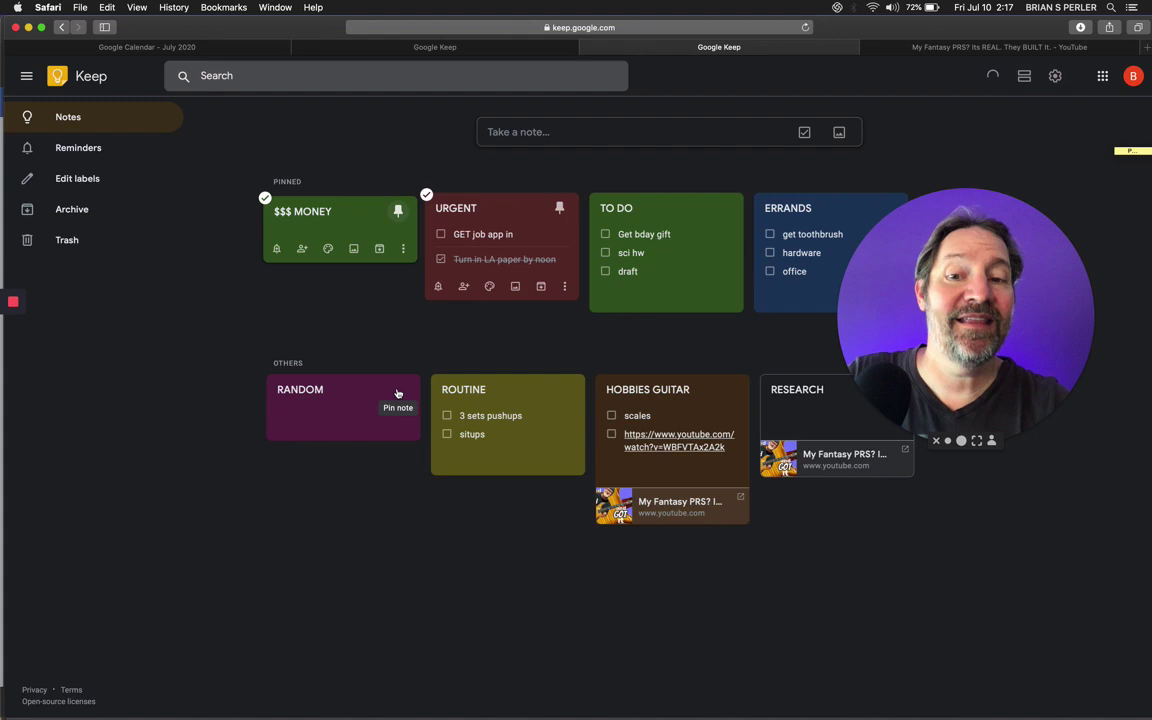
pyautogui.moveTo(320, 182); pyautogui.dragTo(855, 190)
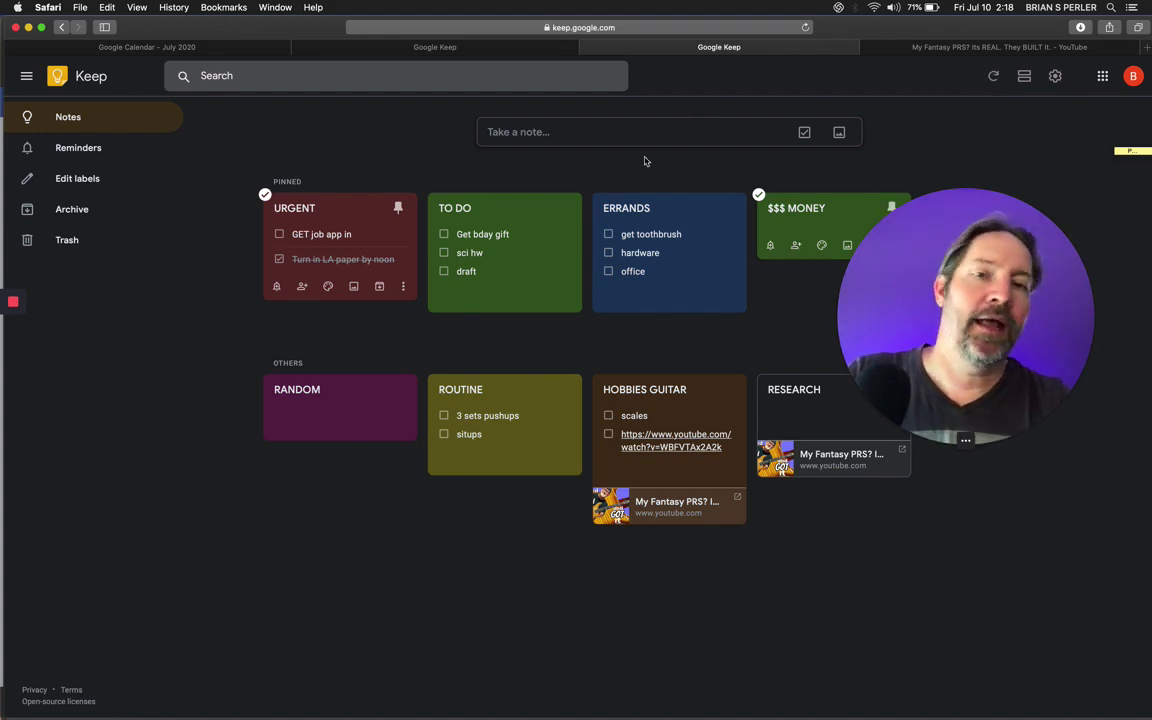
# Save a plain note titled 'SOMESDAY ideas' with no body text.
pyautogui.click(625, 131)
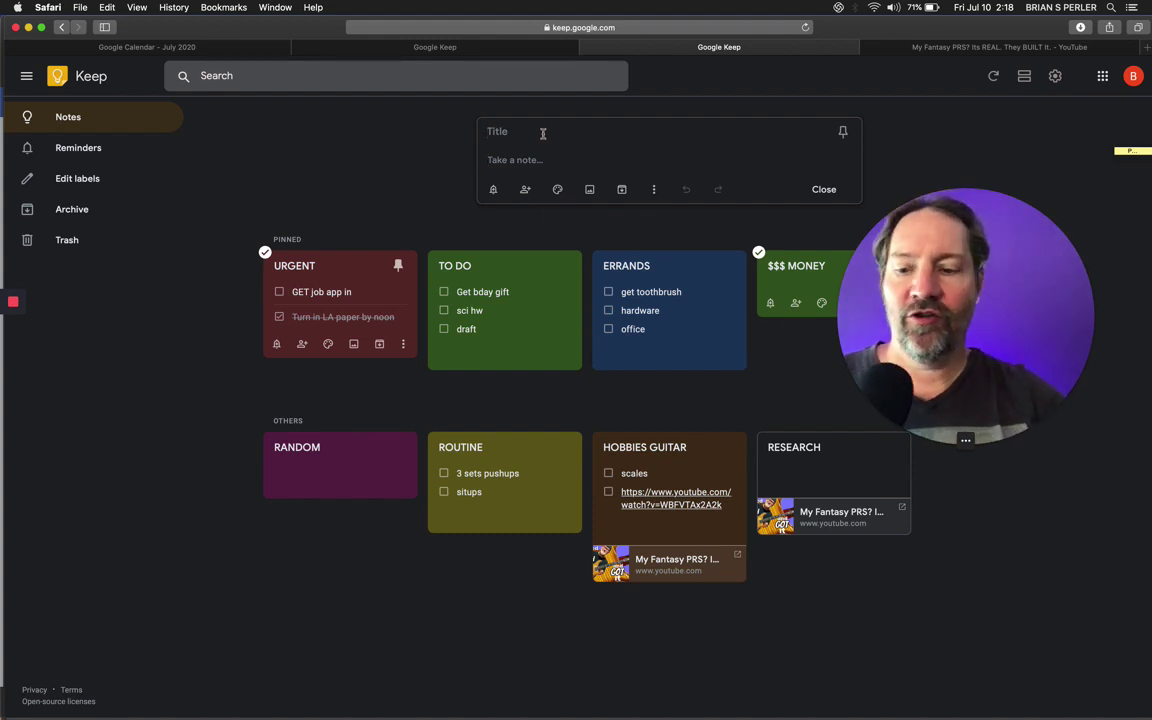
pyautogui.write('SOM')
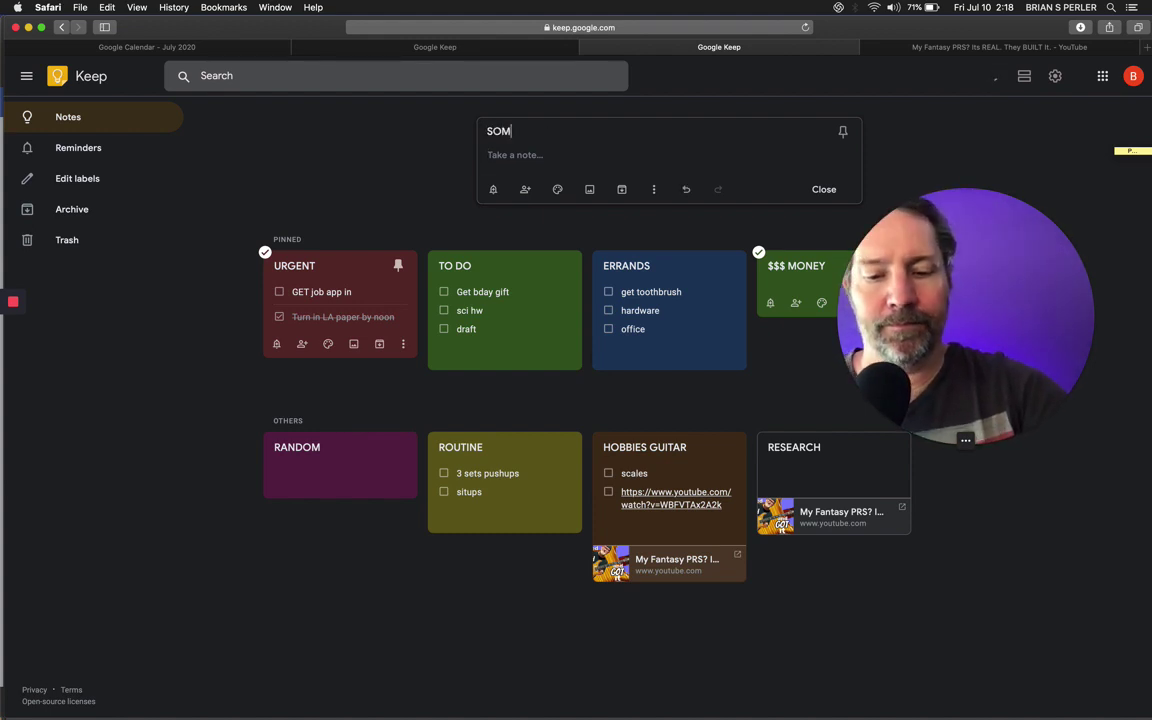
pyautogui.write('ES')
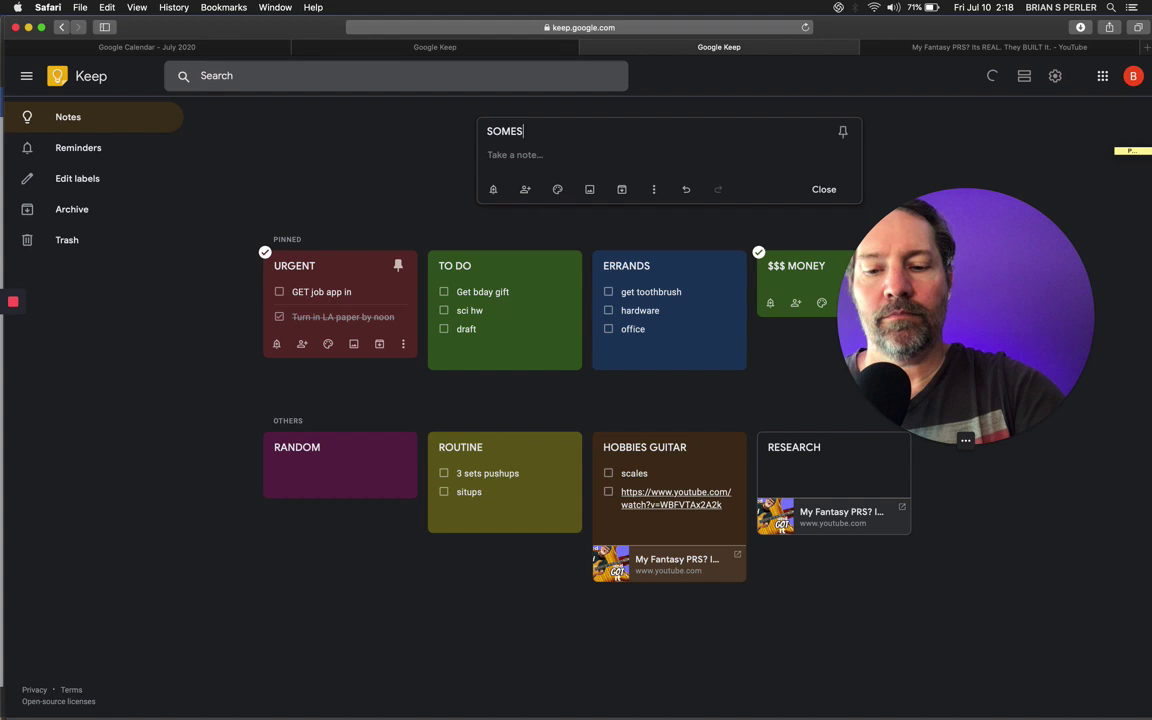
pyautogui.write('DAY i')
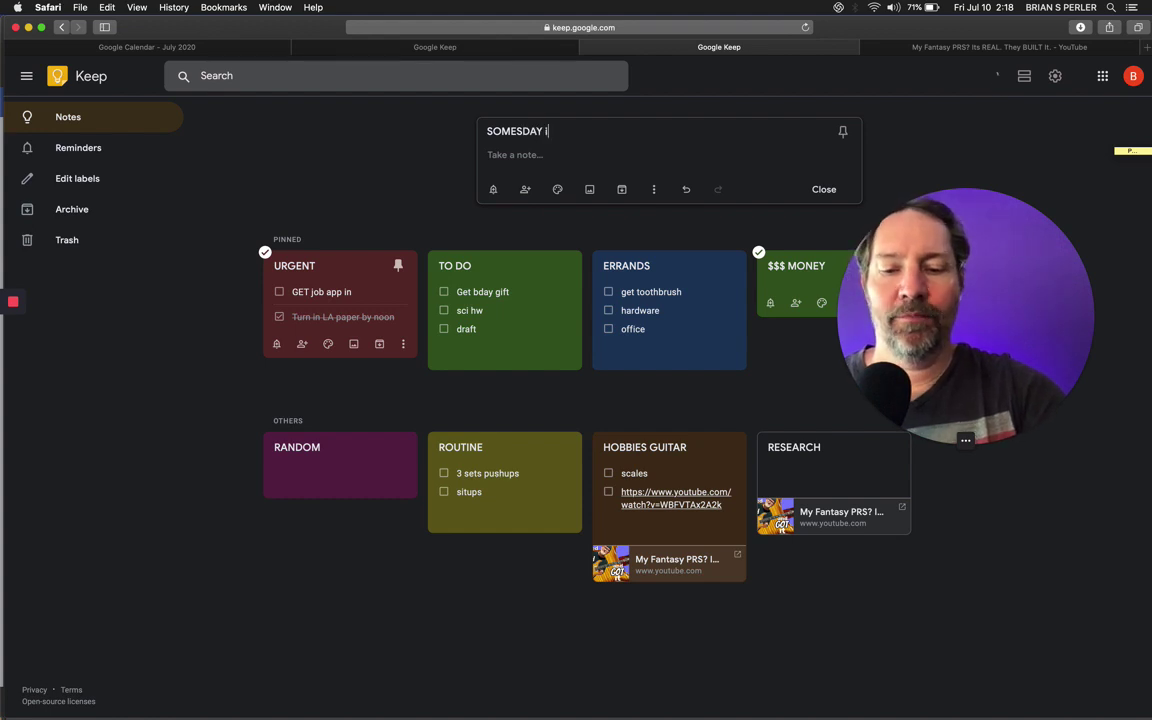
pyautogui.write('deas')
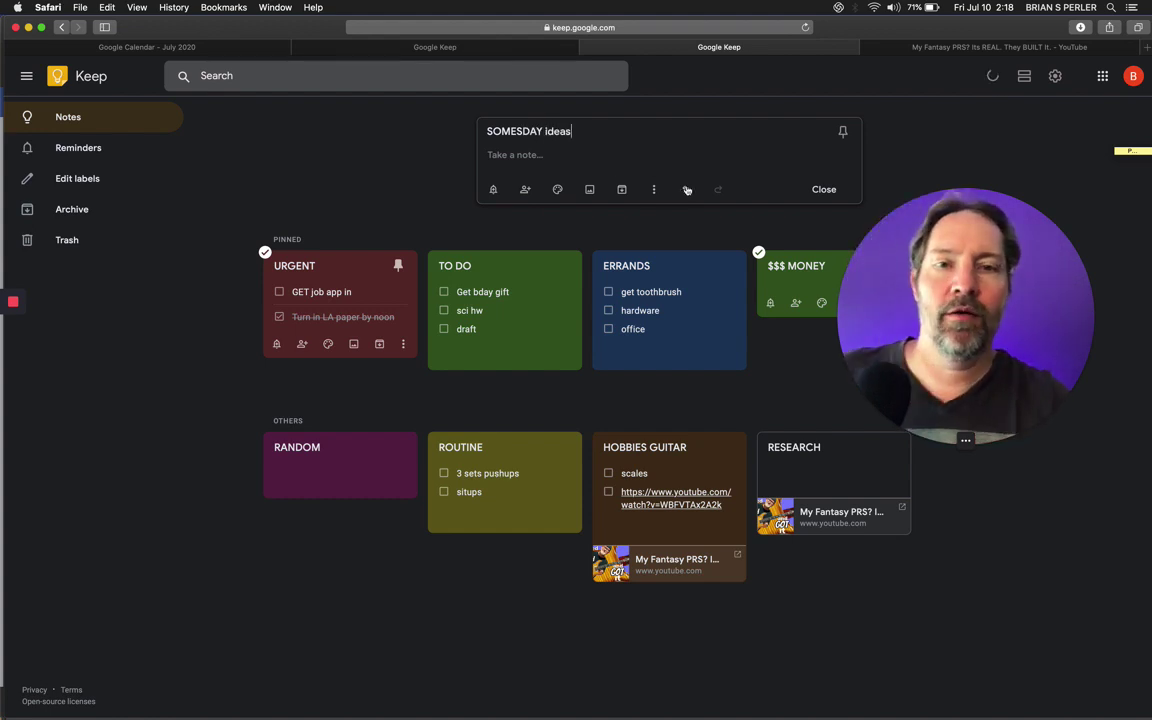
pyautogui.click(823, 189)
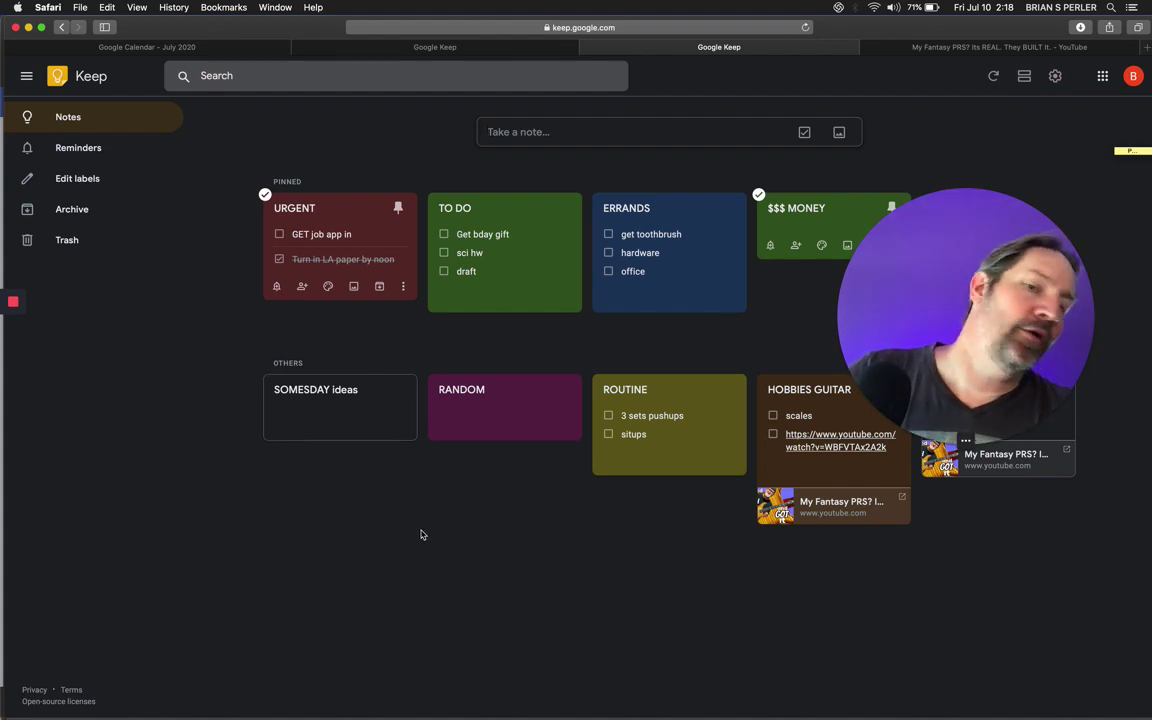
# Save a plain note titled 'SCHOOL paper ss' with no body text.
pyautogui.click(609, 131)
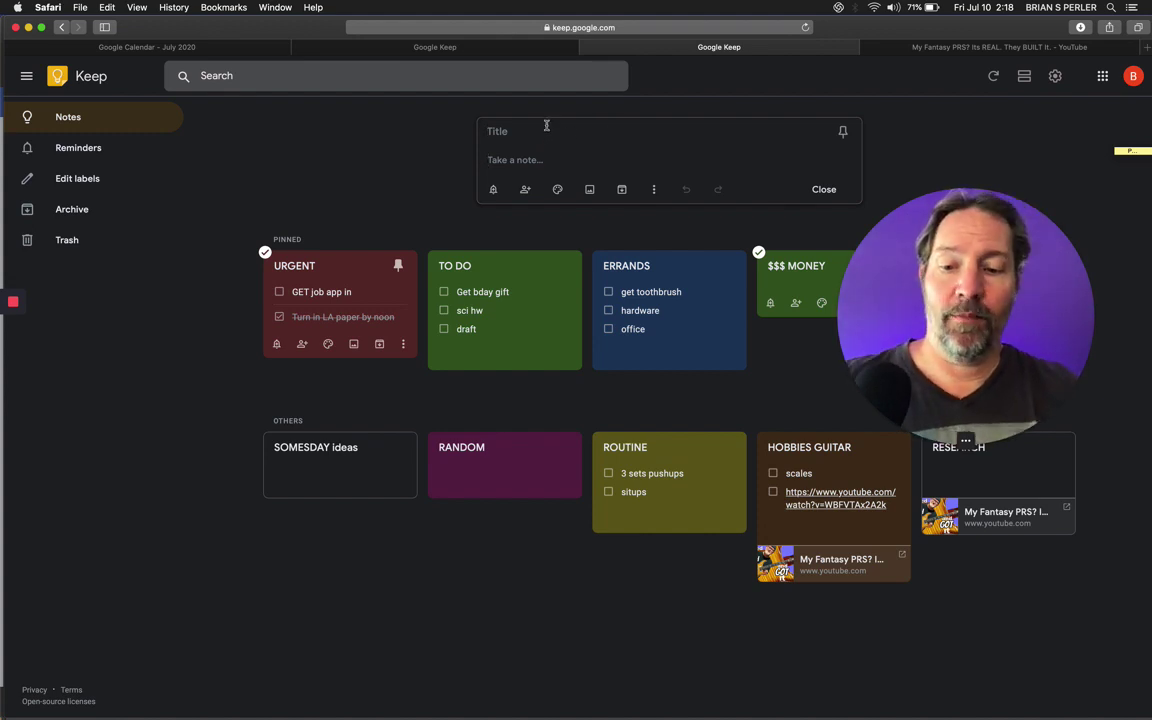
pyautogui.write('S')
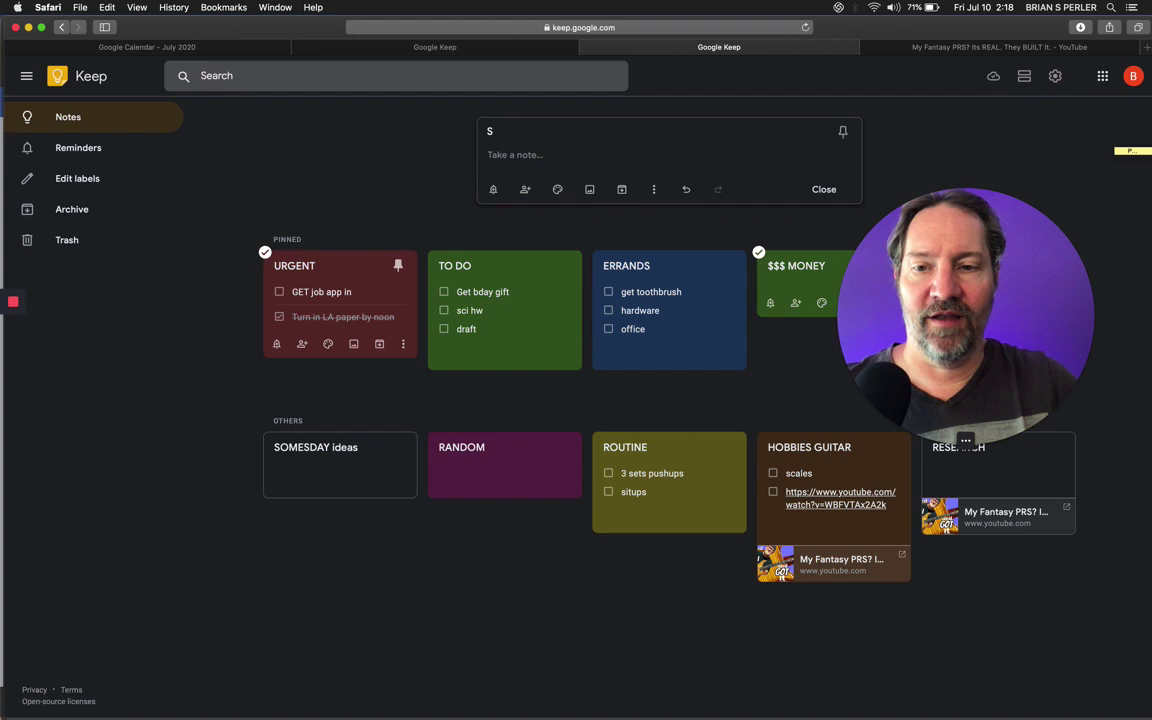
pyautogui.write('C')
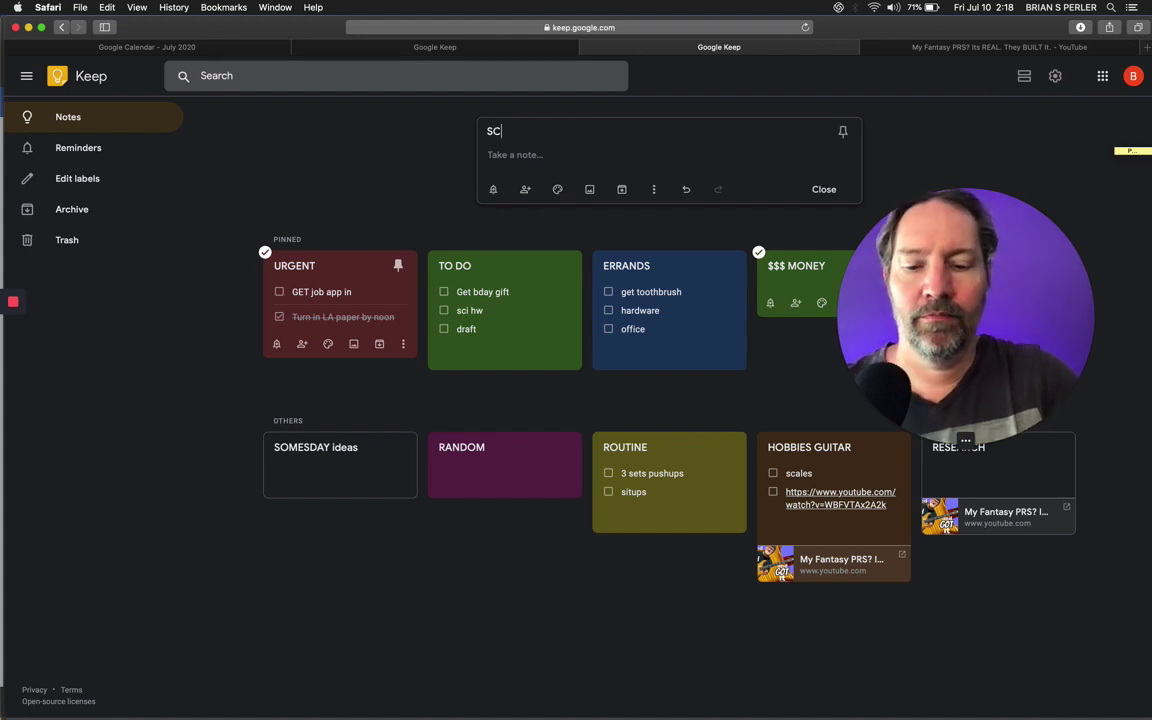
pyautogui.write('HOOL')
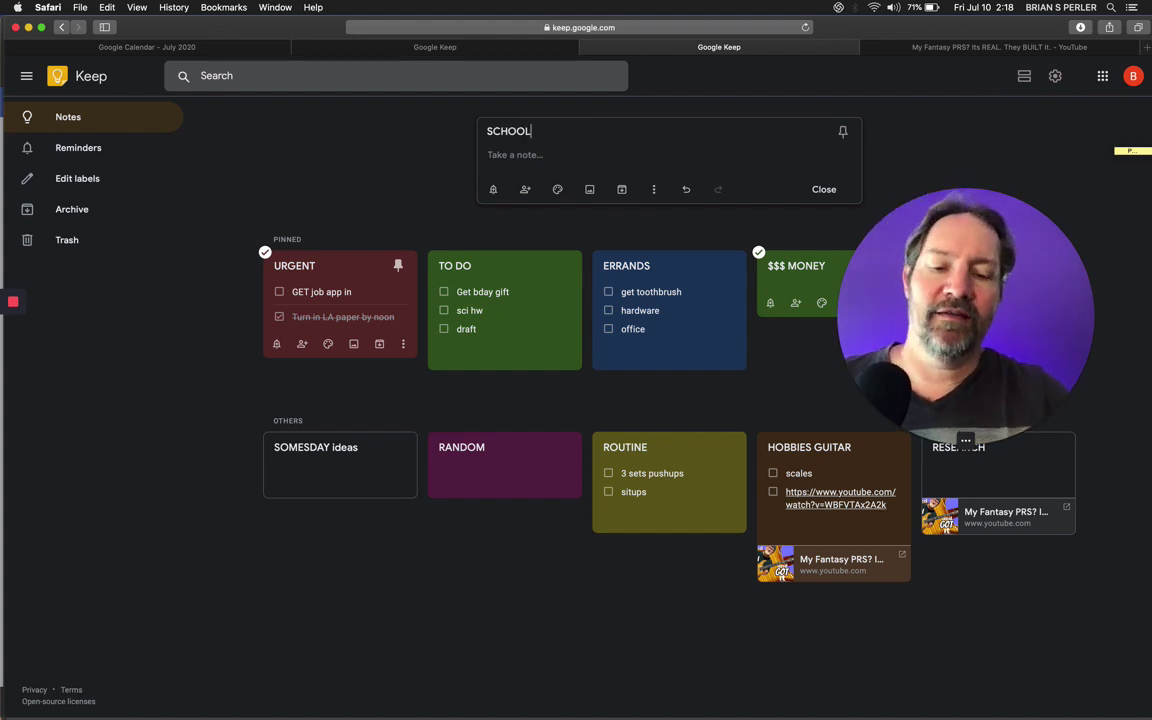
pyautogui.write(' paper')
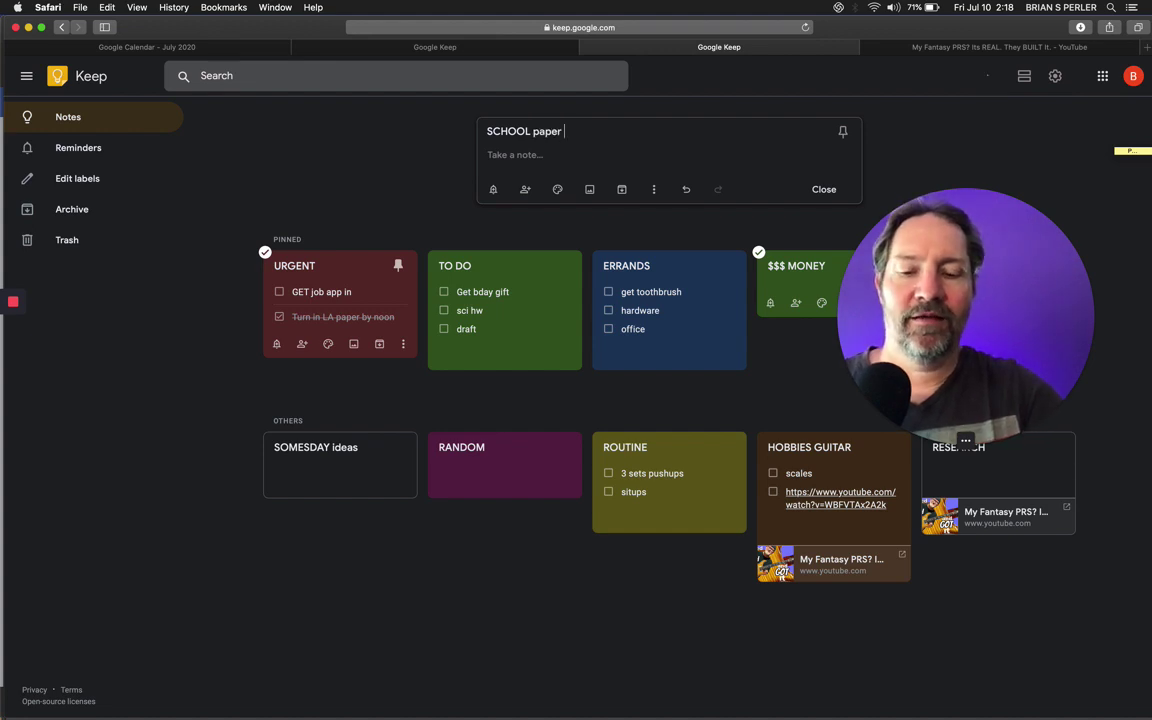
pyautogui.write(' ss')
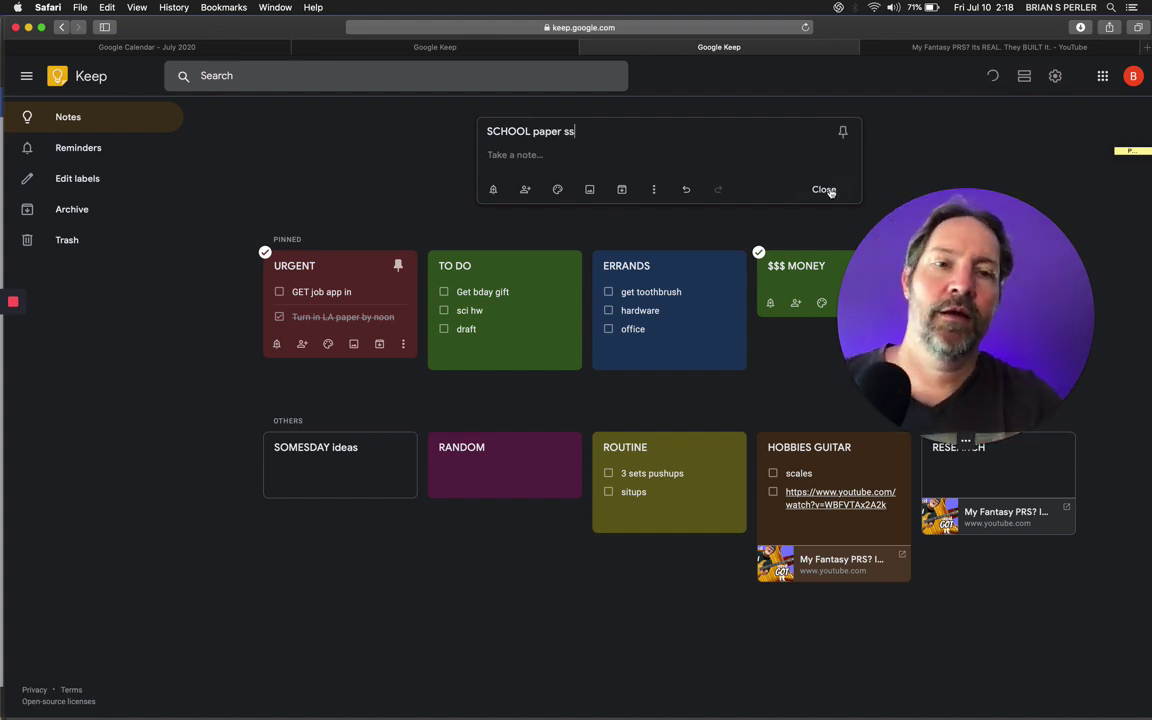
pyautogui.click(823, 189)
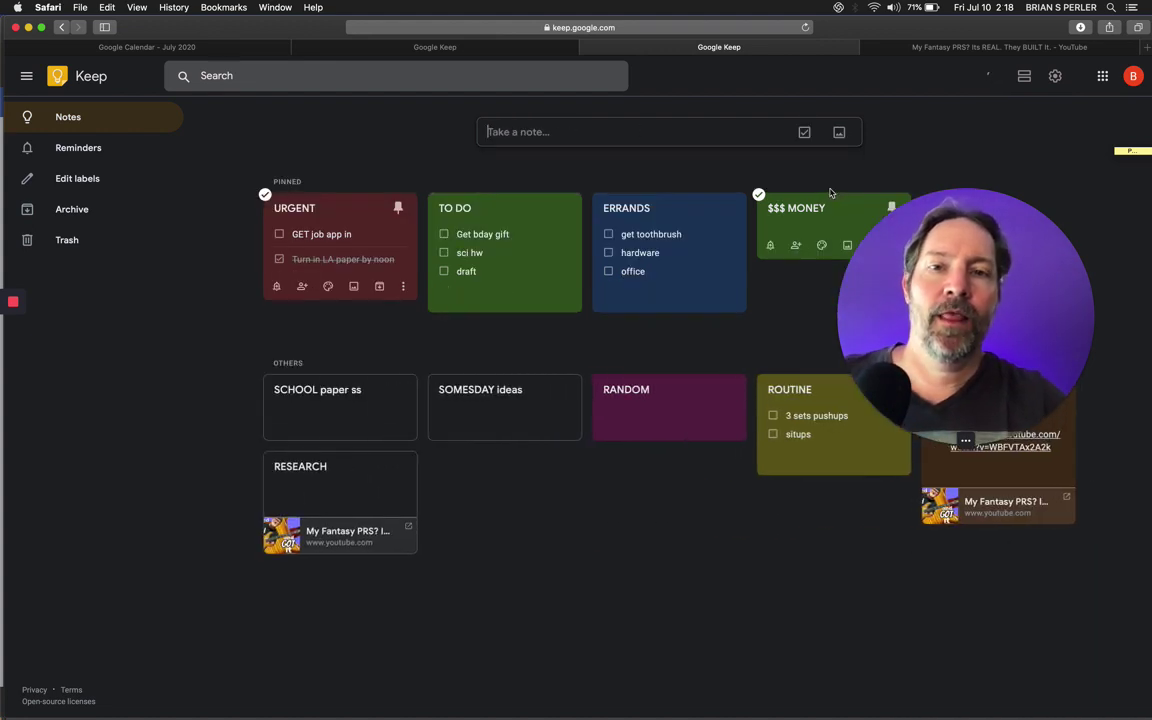
# Review the SCHOOL paper ss note, then go back to the July 2020 Google Calendar view.
pyautogui.click(357, 399)
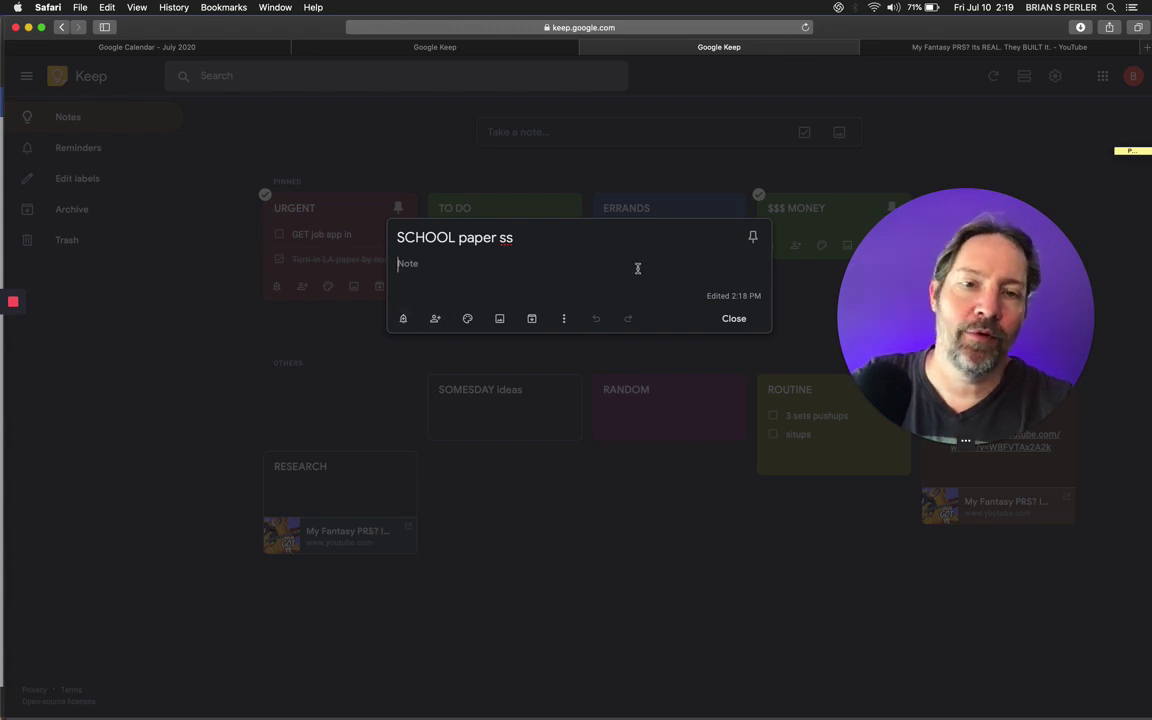
pyautogui.click(734, 319)
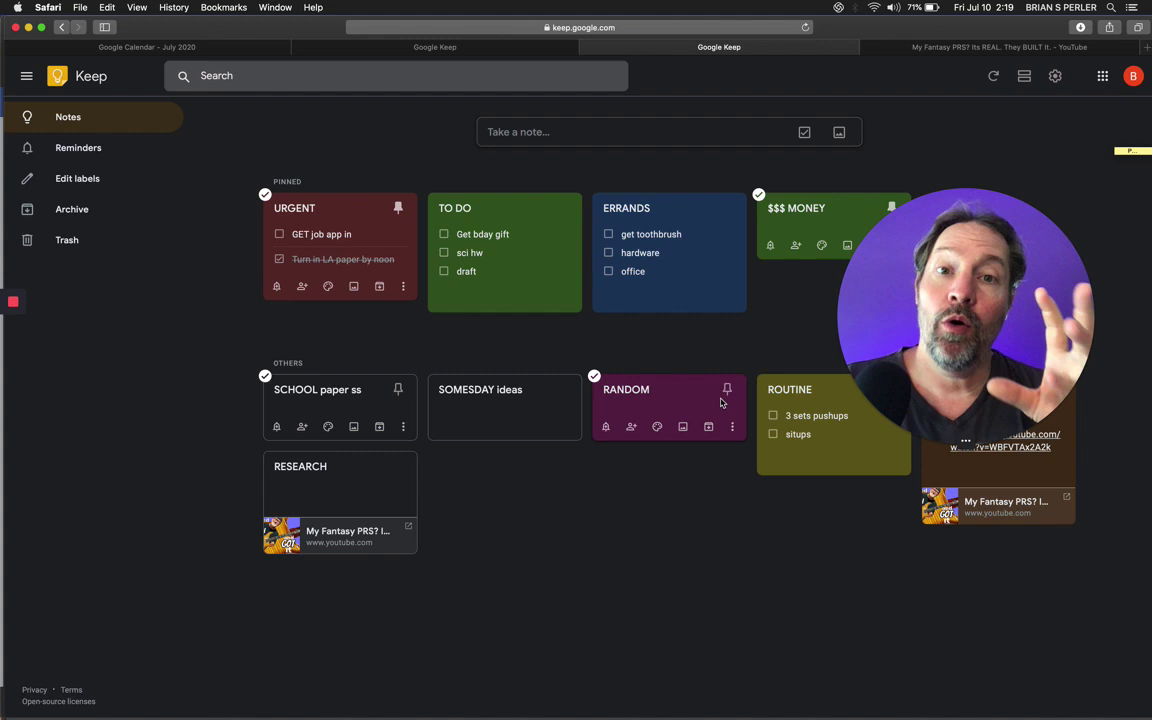
pyautogui.click(210, 46)
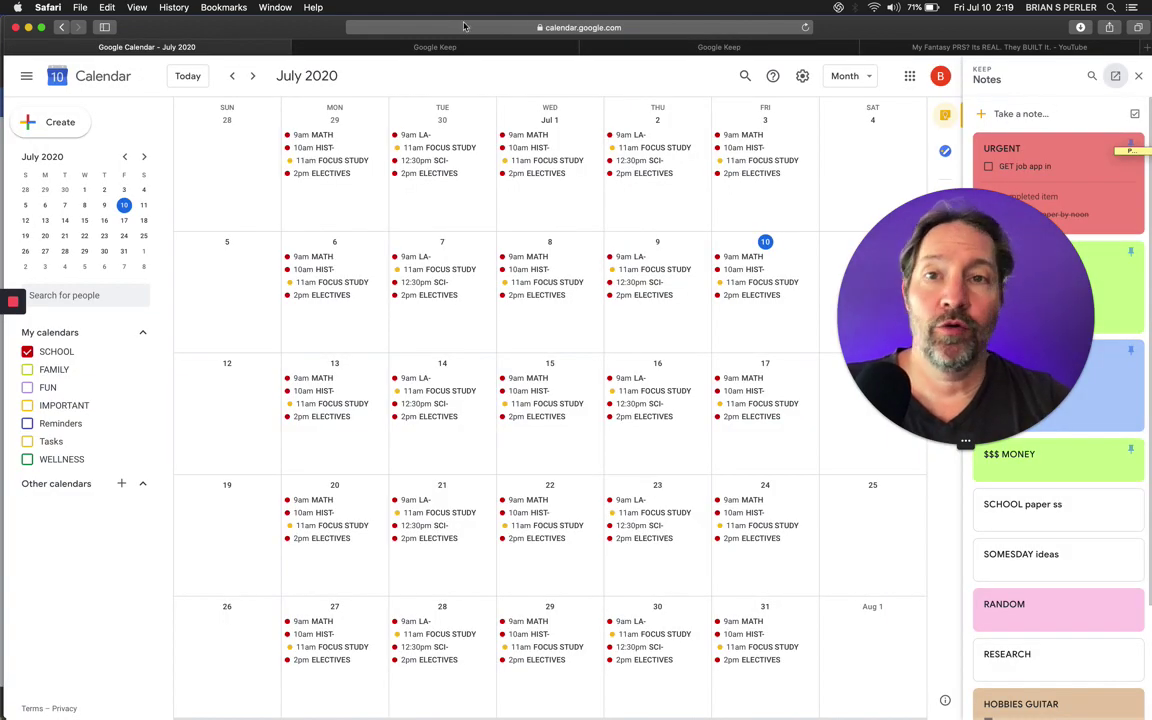
# Return from Google Calendar to the Keep board showing URGENT, TO DO, ERRANDS and $$$ MONEY pinned.
pyautogui.click(669, 47)
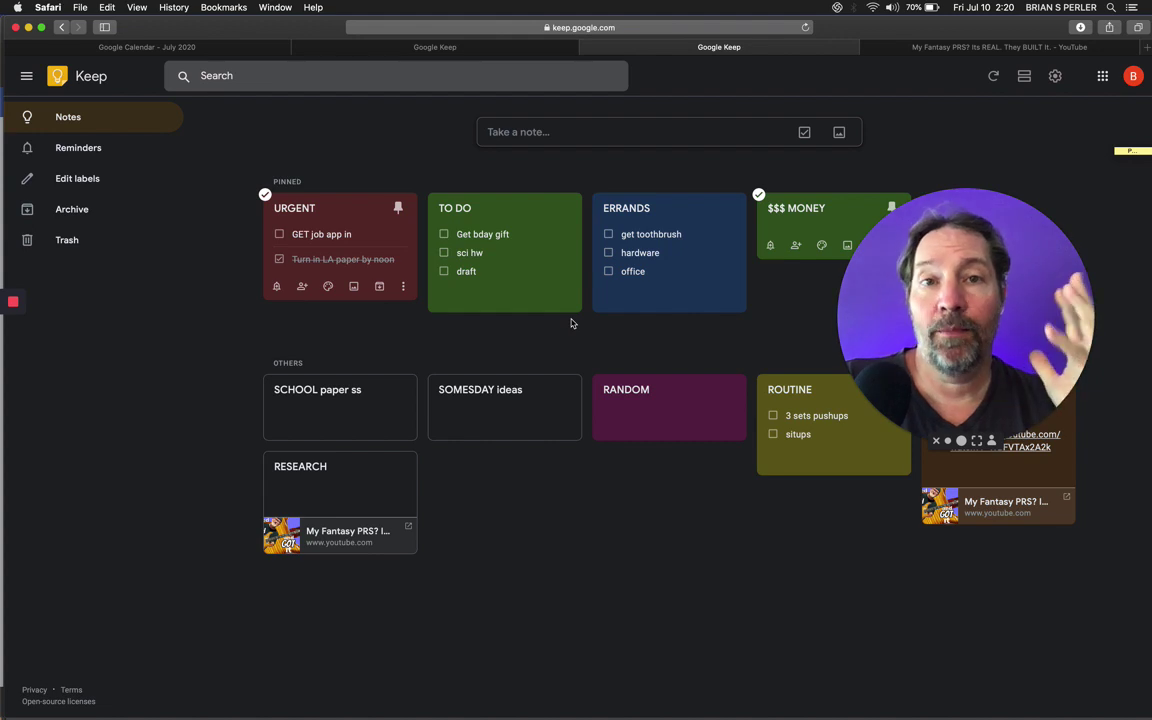
pyautogui.moveTo(529, 215)
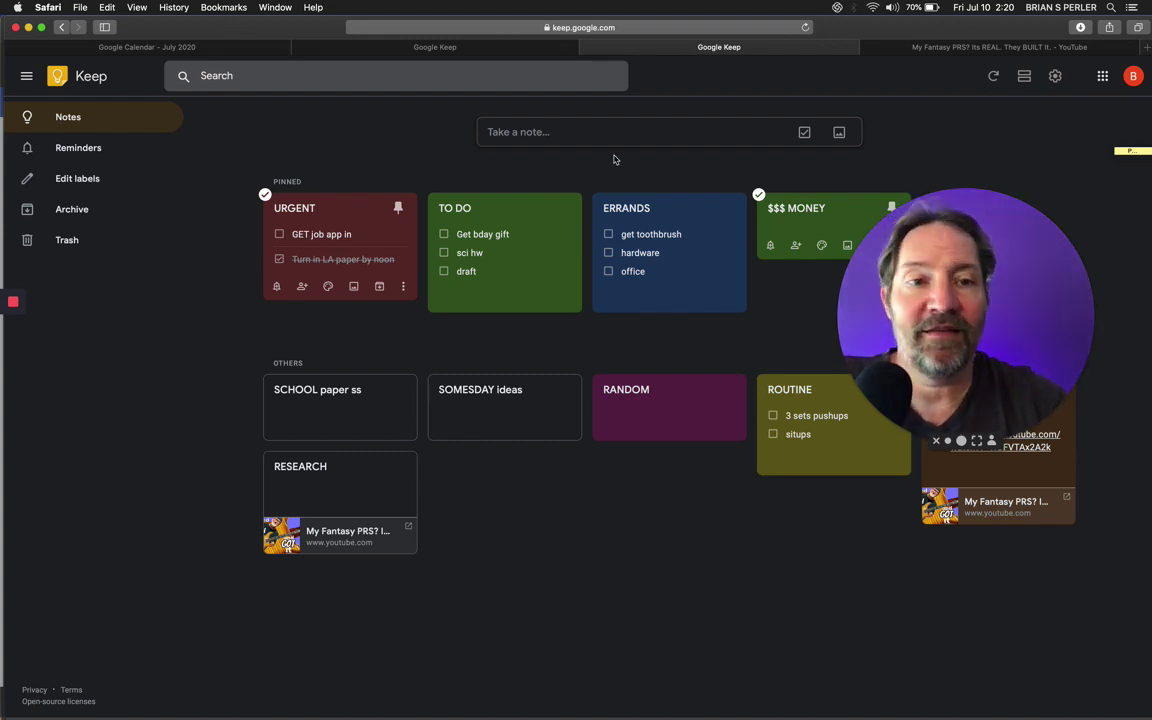
pyautogui.moveTo(906, 321); pyautogui.dragTo(505, 250)
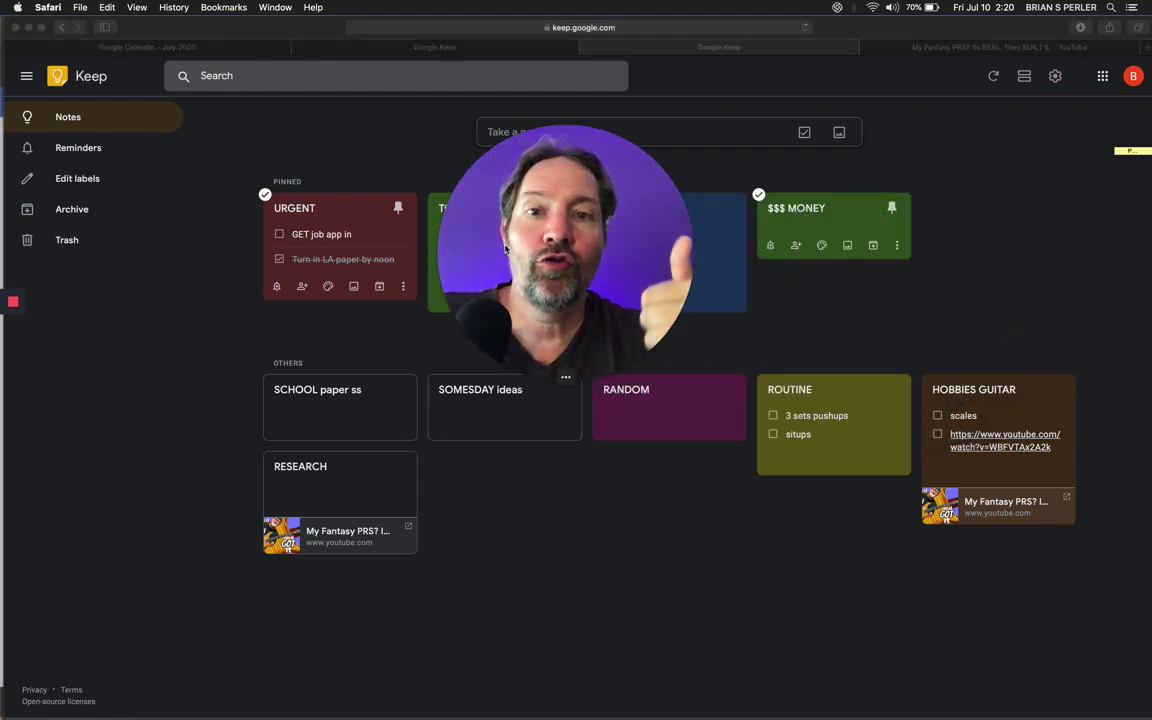